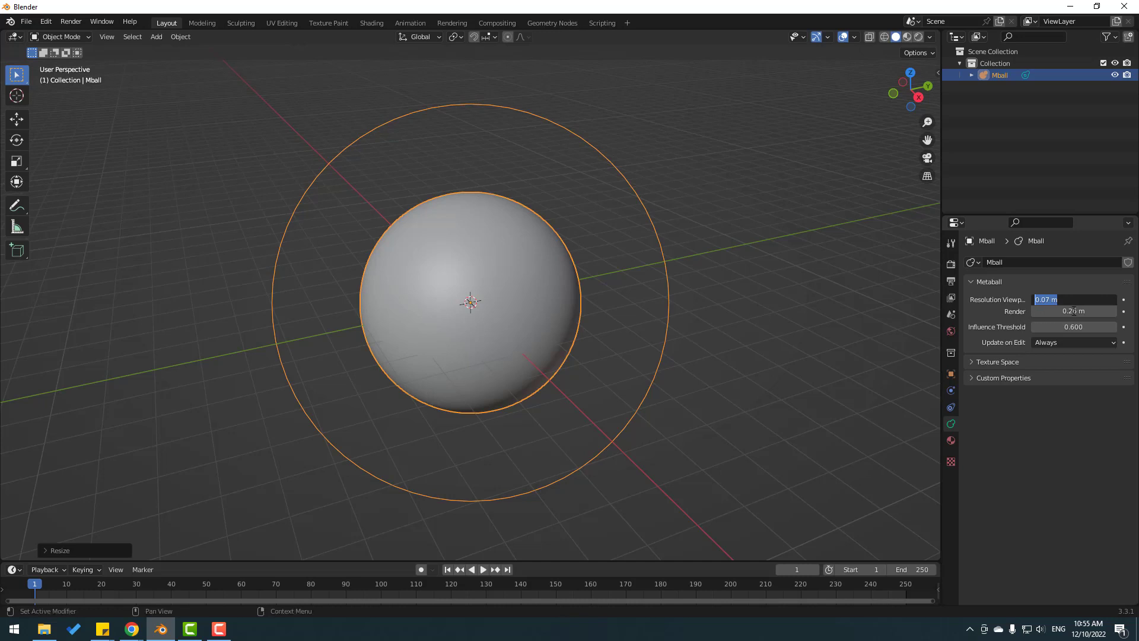
Step: Set both the viewport and render resolution of the metaball to 0.07 m, and clear the selection
key("Tab")
type("0.07 m")
key("Return")
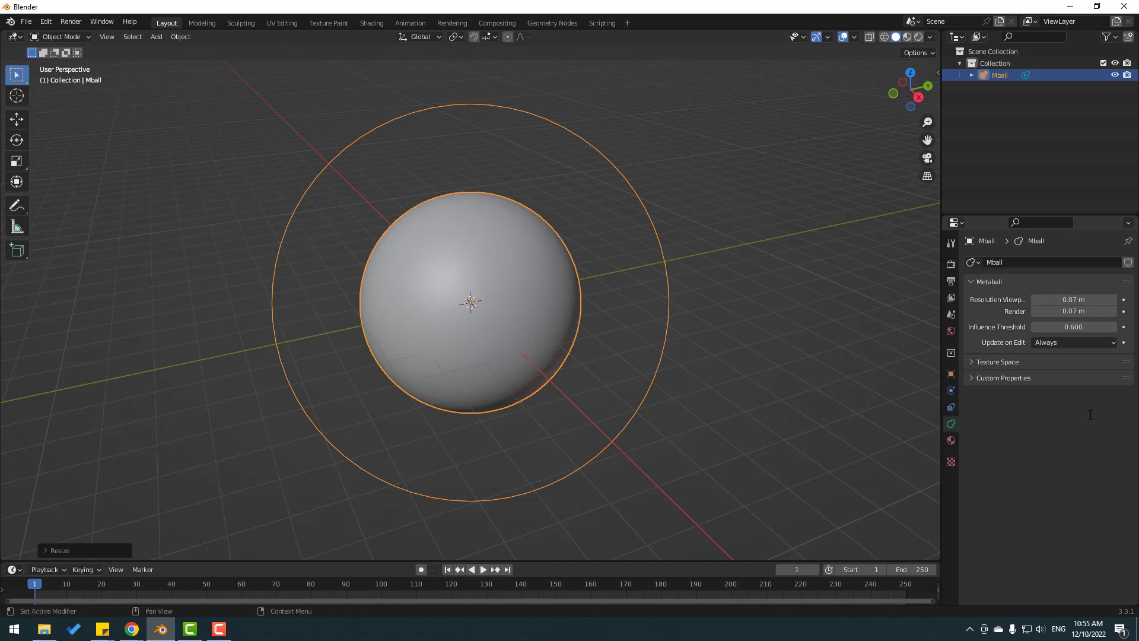
left_click(875, 140)
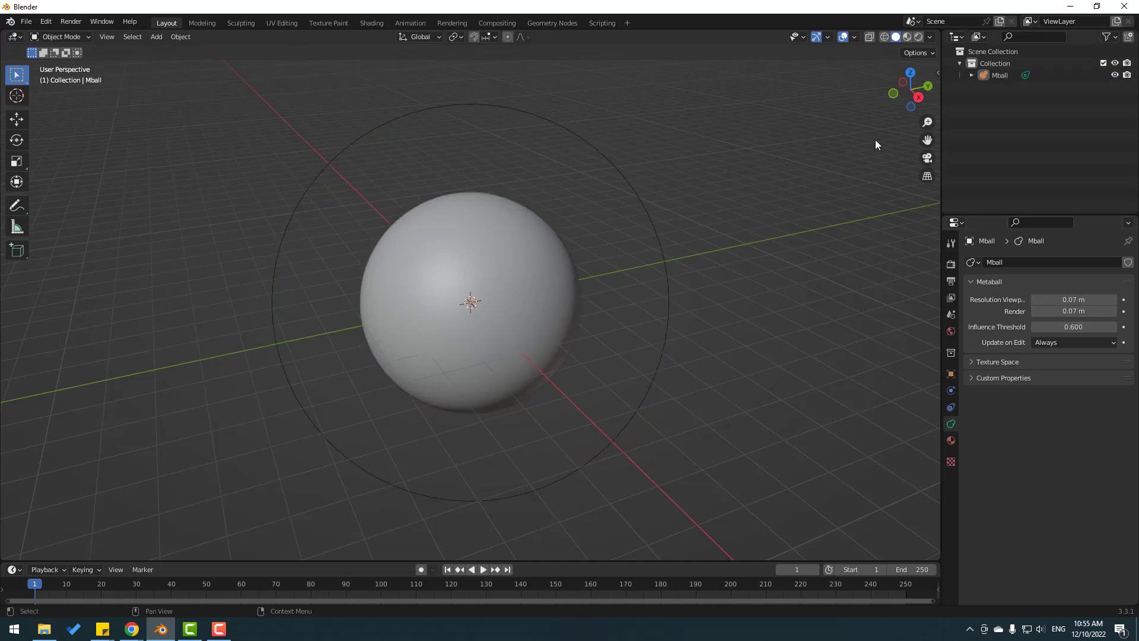
Step: Duplicate the metaball and move the copy along the Y axis so the two spheres partly merge side by side
left_click(999, 76)
key("ctrl+v")
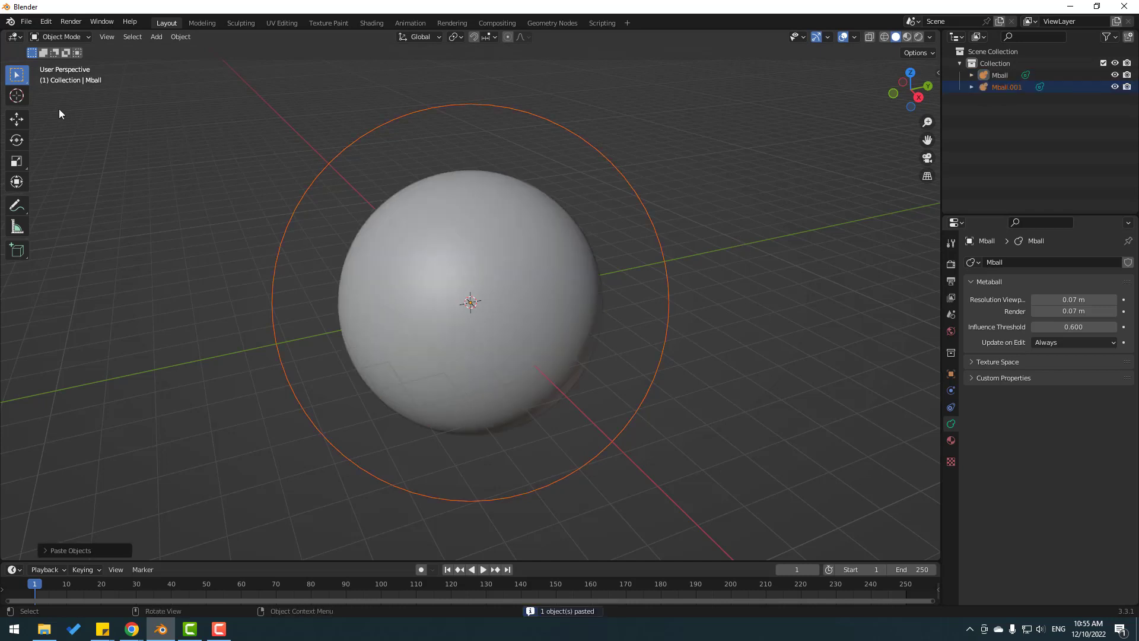
left_click(16, 119)
left_click_drag(512, 300, 629, 295)
scroll(596, 326, "up", 5)
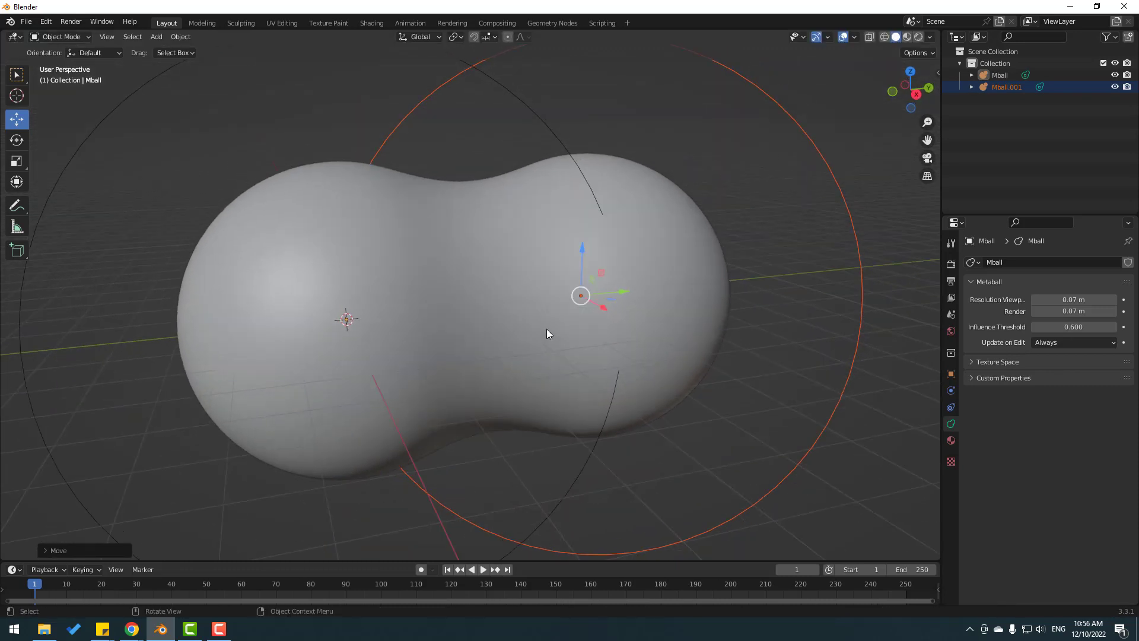
Step: Scale the second metaball down slightly, to about 0.9 of its size
key("s")
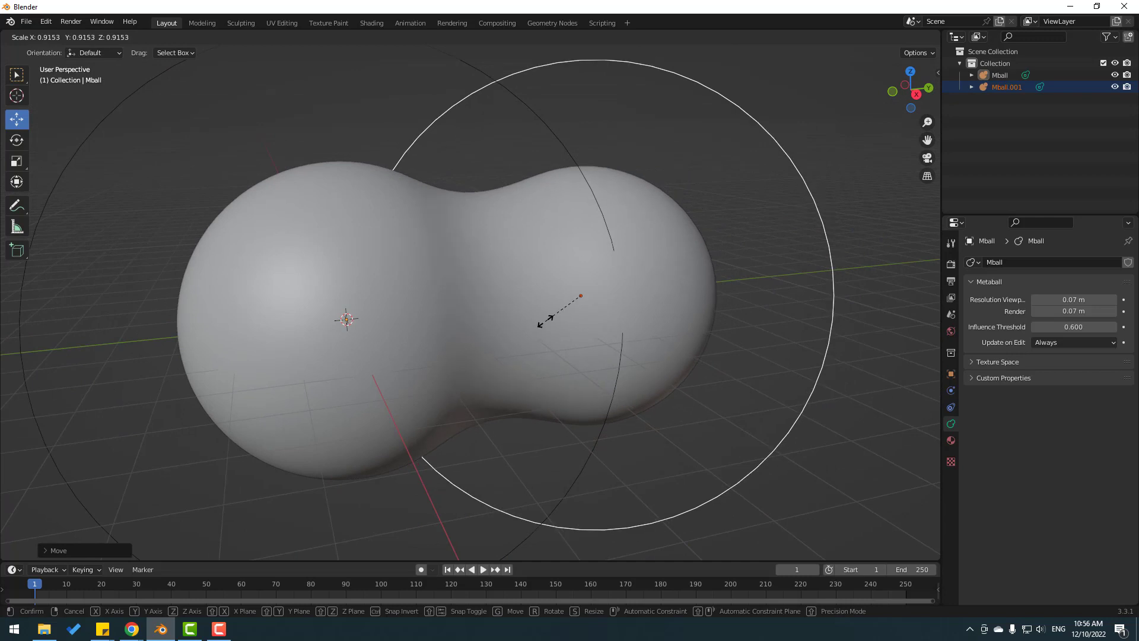
left_click(546, 318)
middle_click_drag(547, 318, 419, 362)
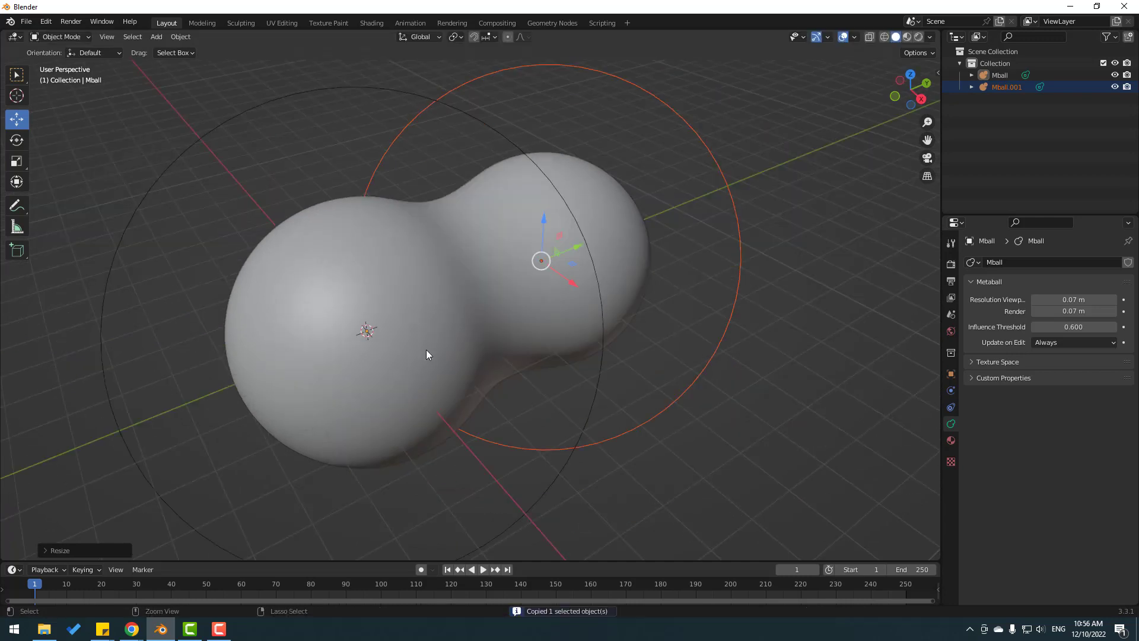
Step: Add a third copy of the metaball and move it above and between the first two
key("ctrl+v")
left_click_drag(572, 283, 515, 249)
key("g")
left_click(496, 249)
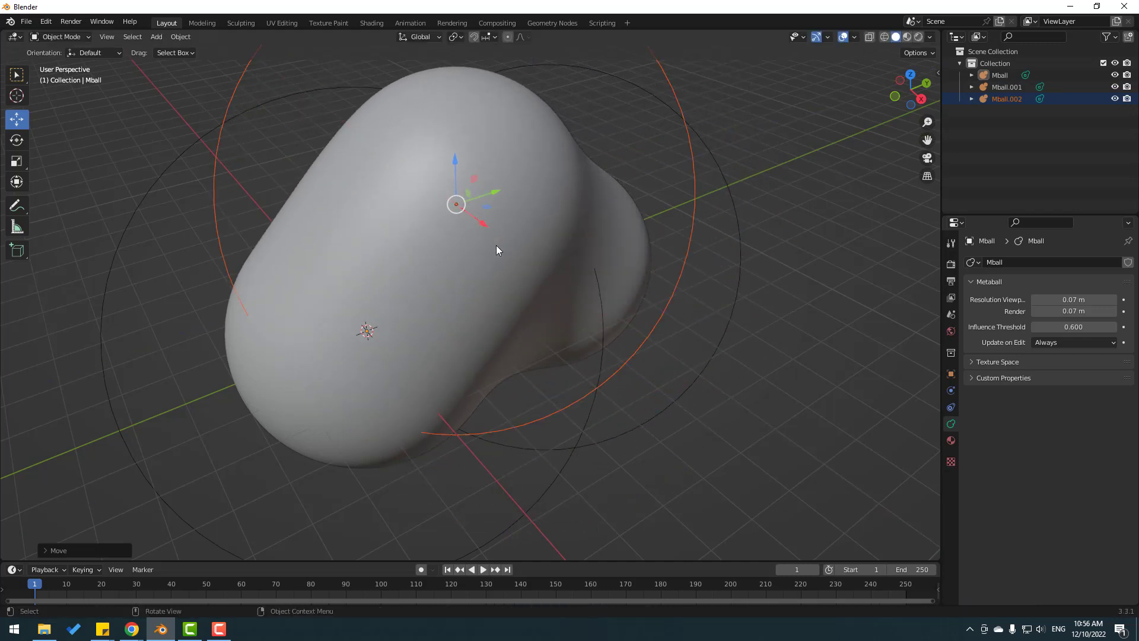
Step: Scale the upper metaball down to about 0.76 to form the cloud's top puff
key("s")
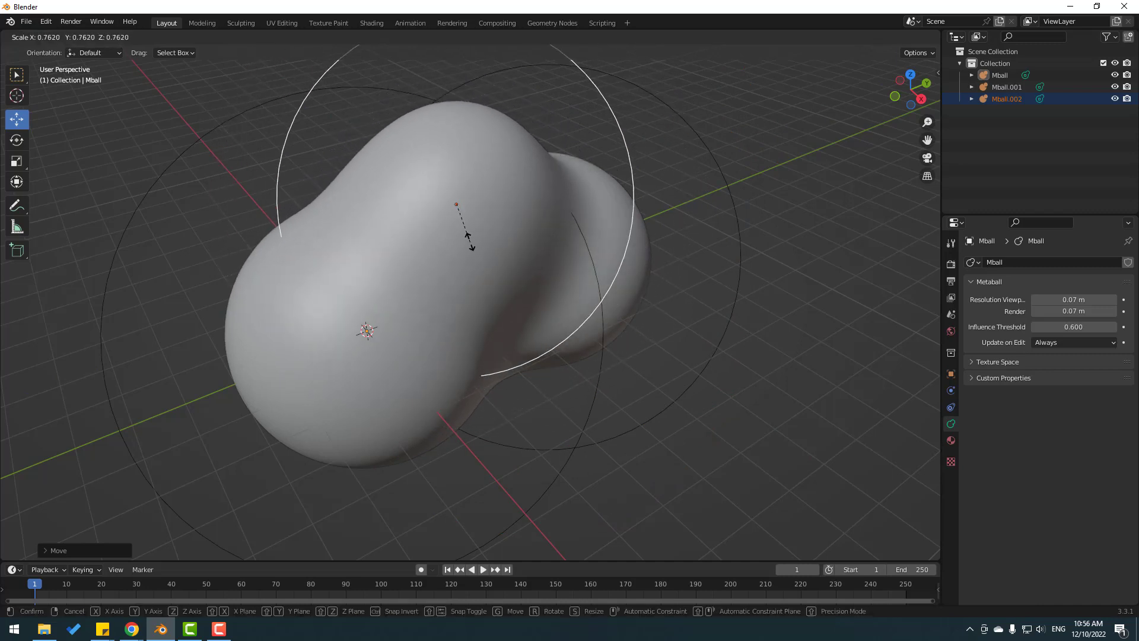
left_click(468, 240)
middle_click_drag(469, 240, 450, 272)
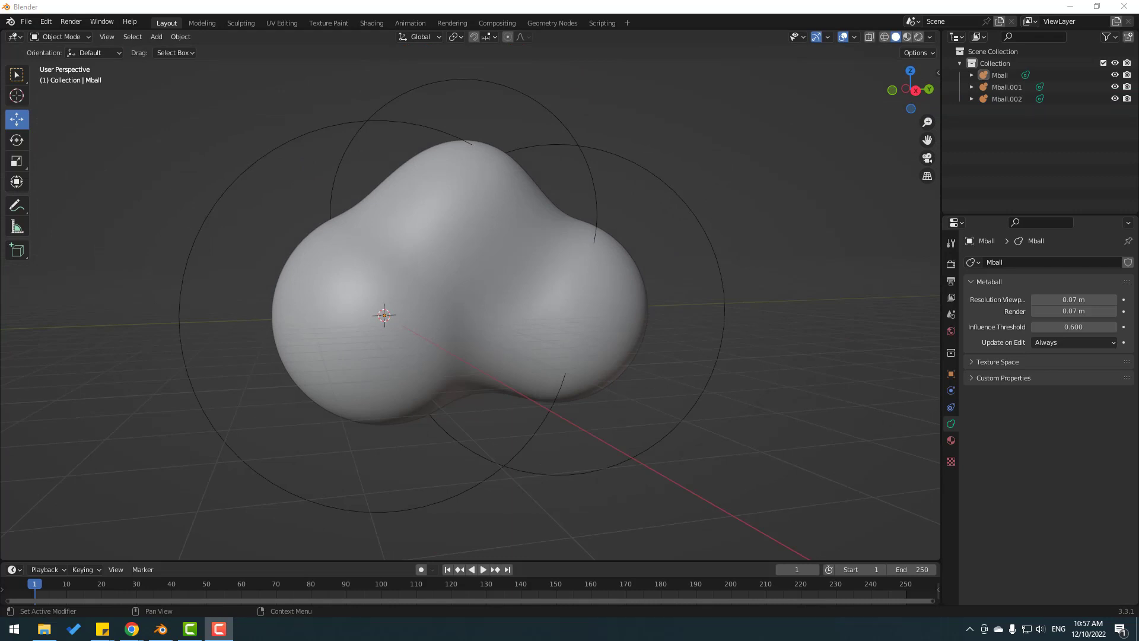
Step: Add a mesh plane to the scene at the 3D cursor
left_click(150, 37)
mouse_move(155, 48)
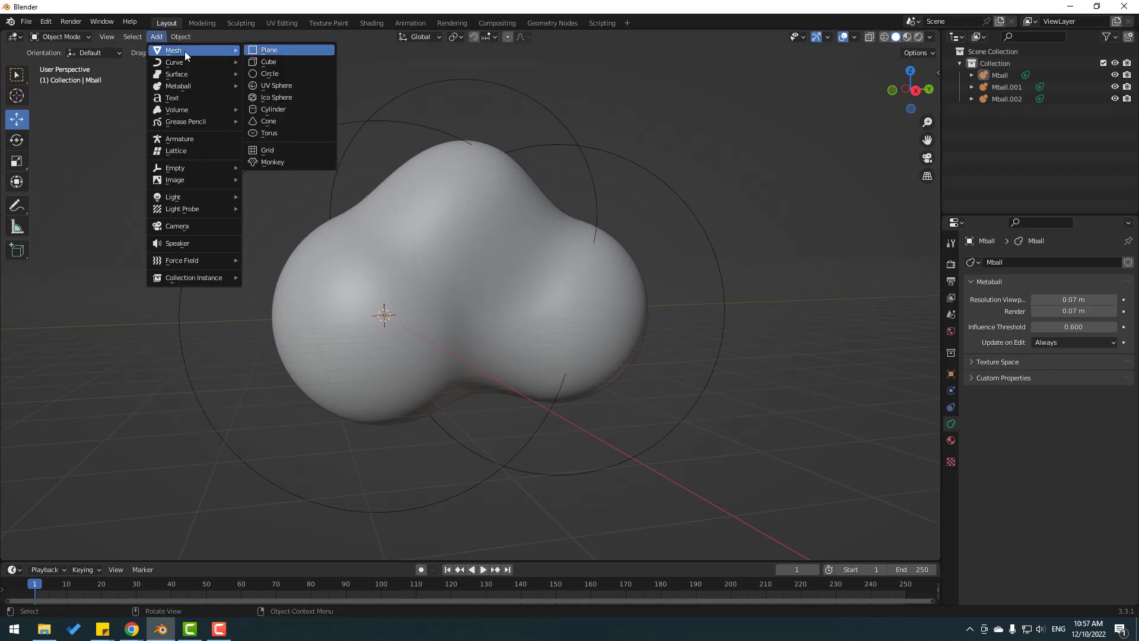
left_click(267, 50)
scroll(379, 276, "down", 4)
middle_click_drag(380, 277, 315, 335)
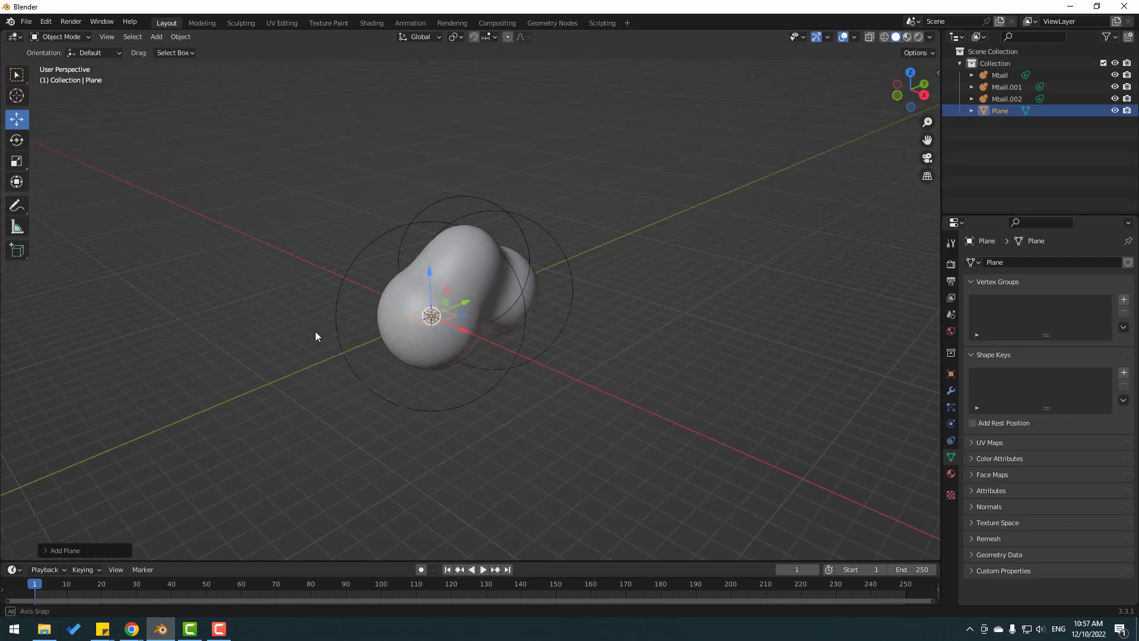
Step: Scale the plane up evenly until it extends far beyond the cloud on all sides
scroll(371, 333, "up", 2)
key("s")
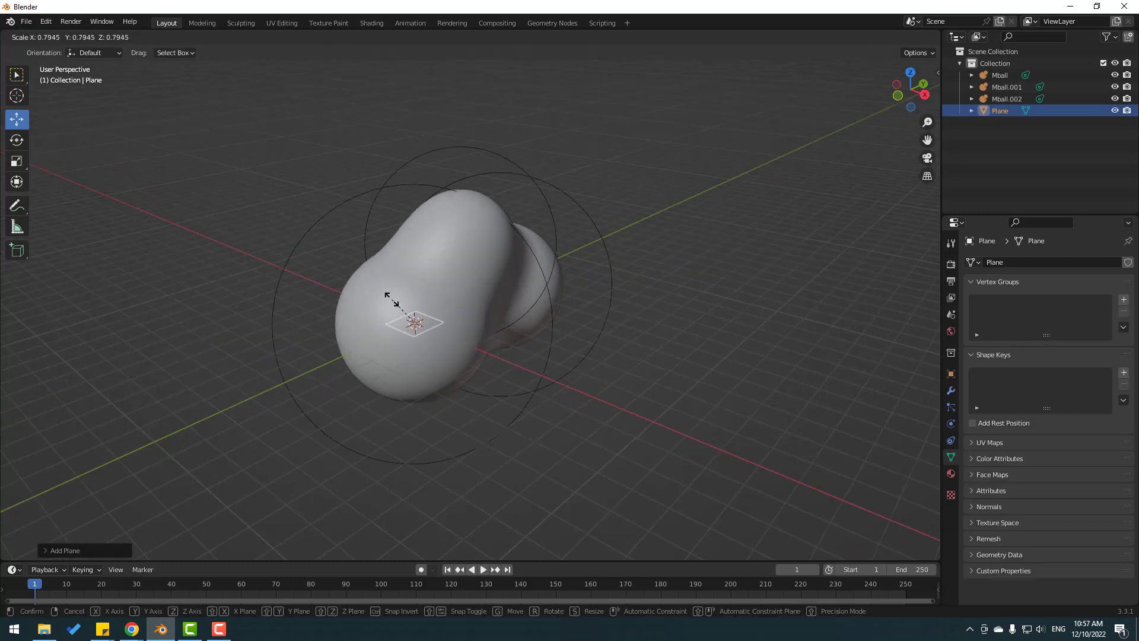
left_click(394, 458)
scroll(394, 445, "down", 3)
key("s")
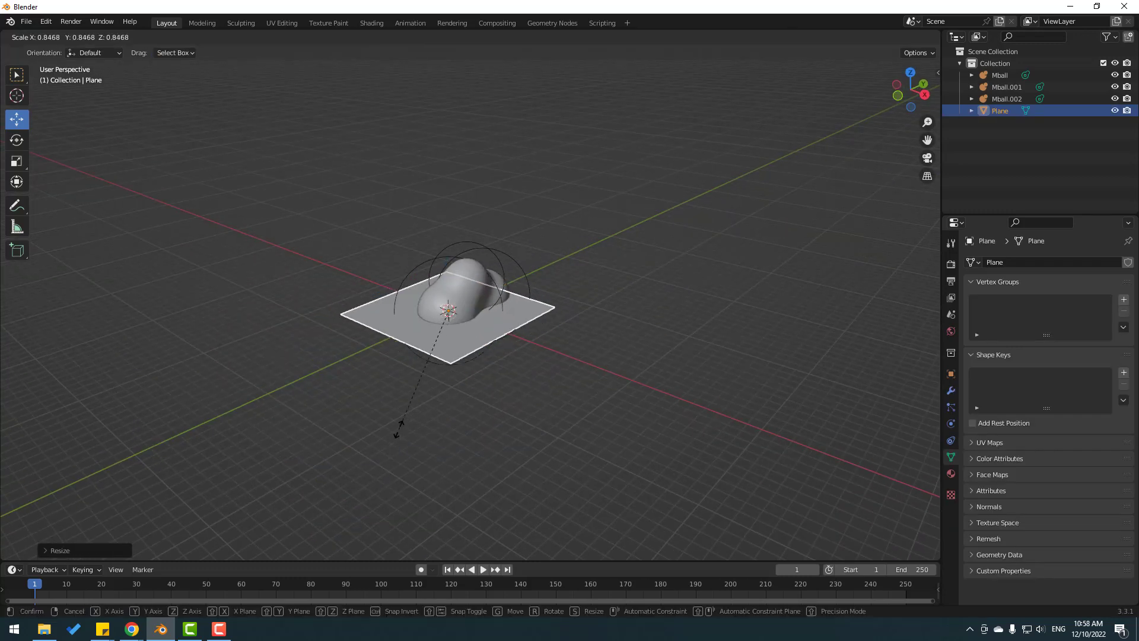
left_click(388, 240)
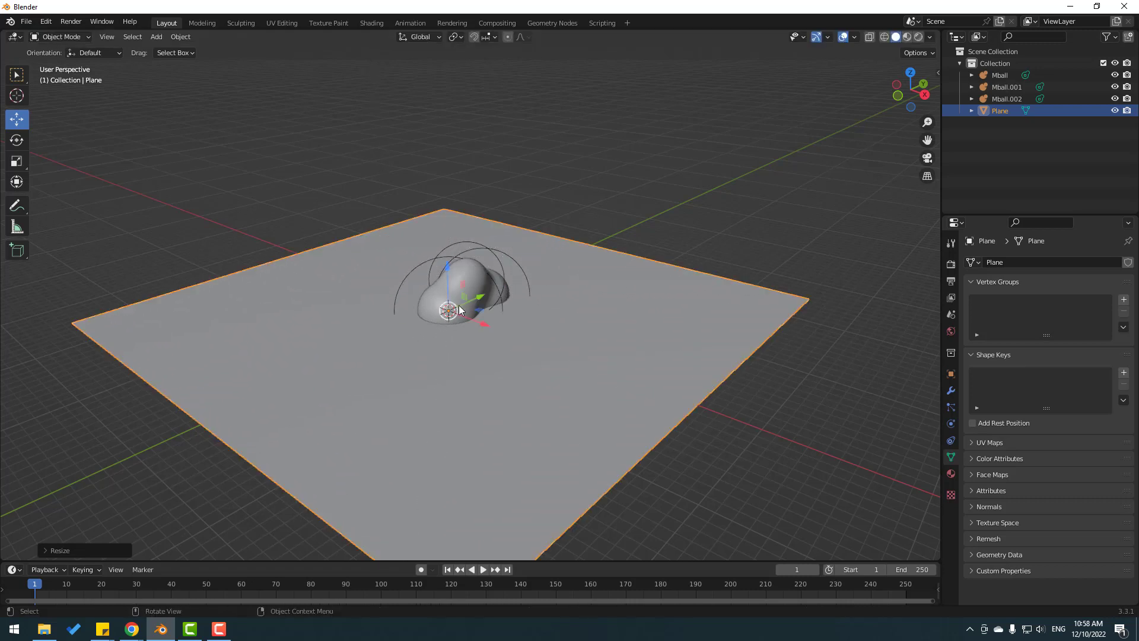
Step: Rotate the plane around the Y axis so it stands upright like a wall
left_click(17, 140)
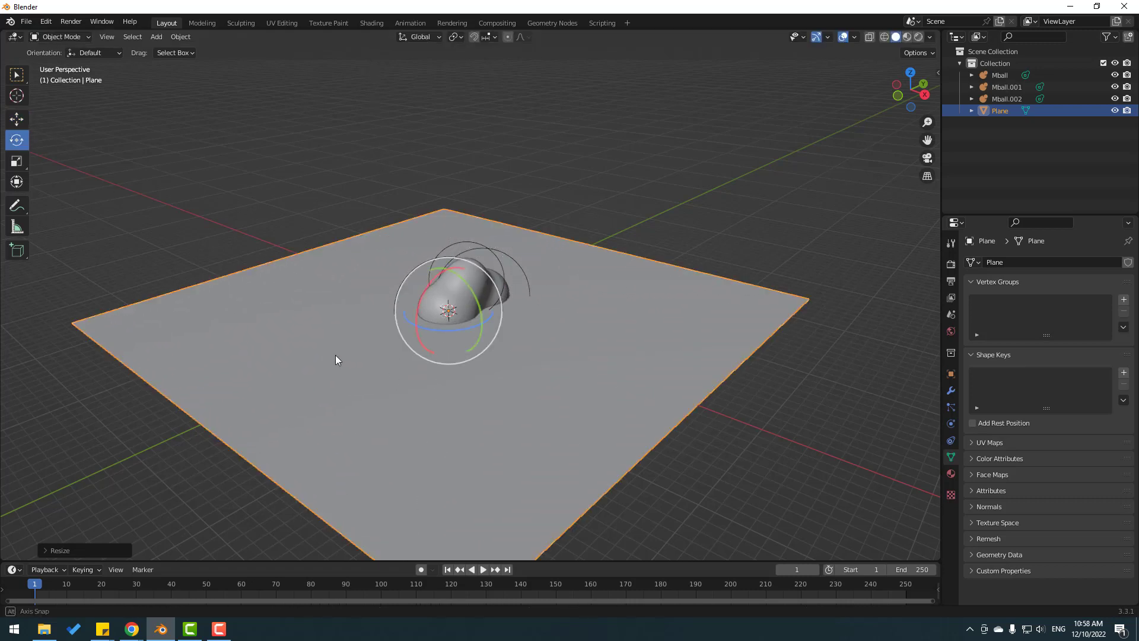
middle_click_drag(336, 359, 515, 252)
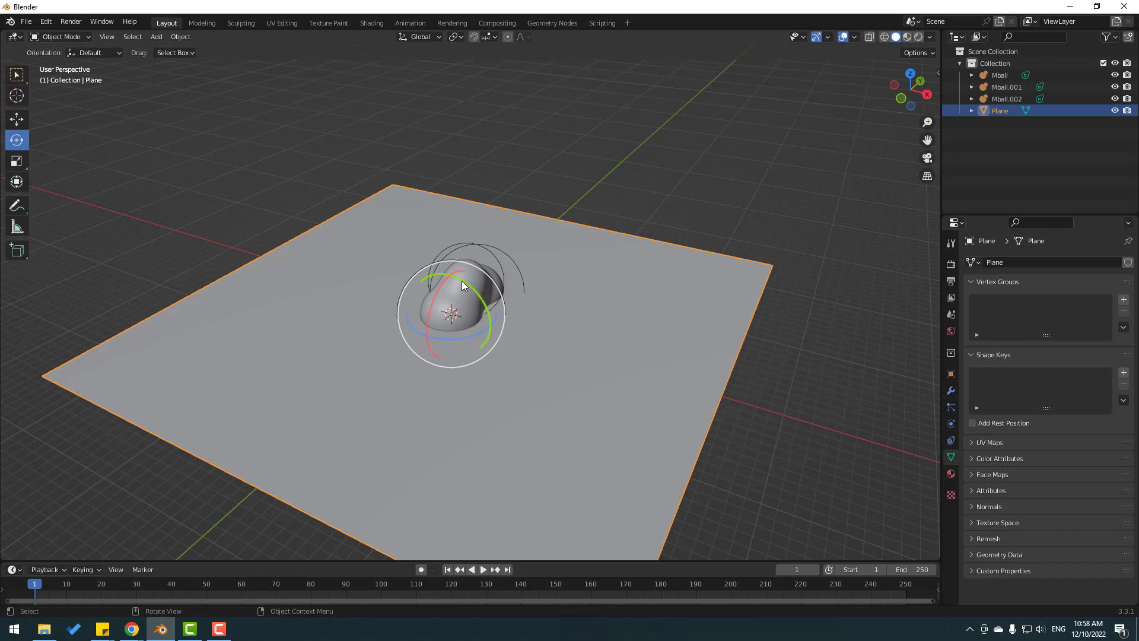
left_click_drag(466, 287, 549, 351)
middle_click_drag(549, 351, 356, 297)
Step: Move the upright plane along the X axis to sit behind the cloud as a backdrop
left_click(17, 122)
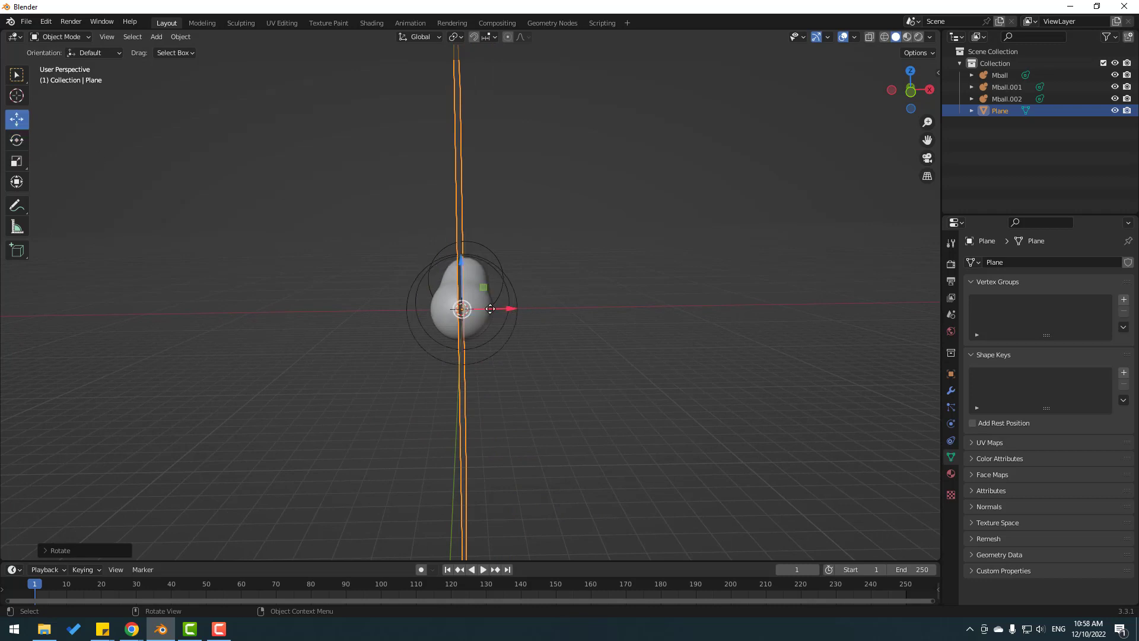
left_click_drag(490, 309, 291, 312)
middle_click_drag(291, 311, 424, 326)
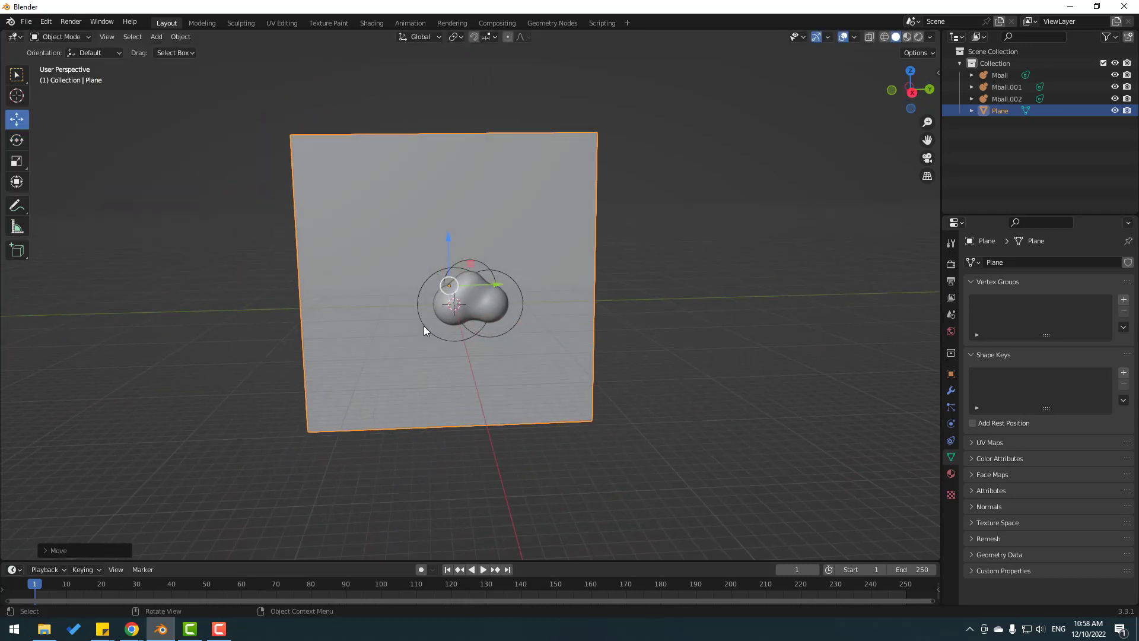
Step: Enlarge the backdrop plane so it fills the view behind the cloud, and deselect it
key("s")
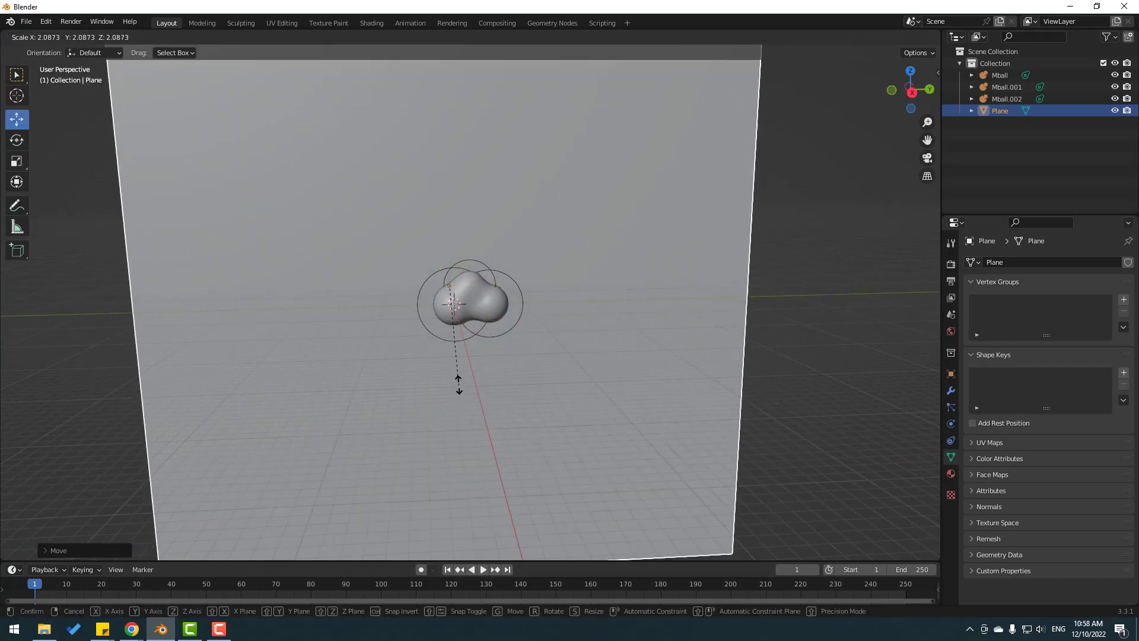
left_click(450, 357)
middle_click_drag(449, 357, 465, 305)
left_click(634, 307)
scroll(500, 321, "up", 5)
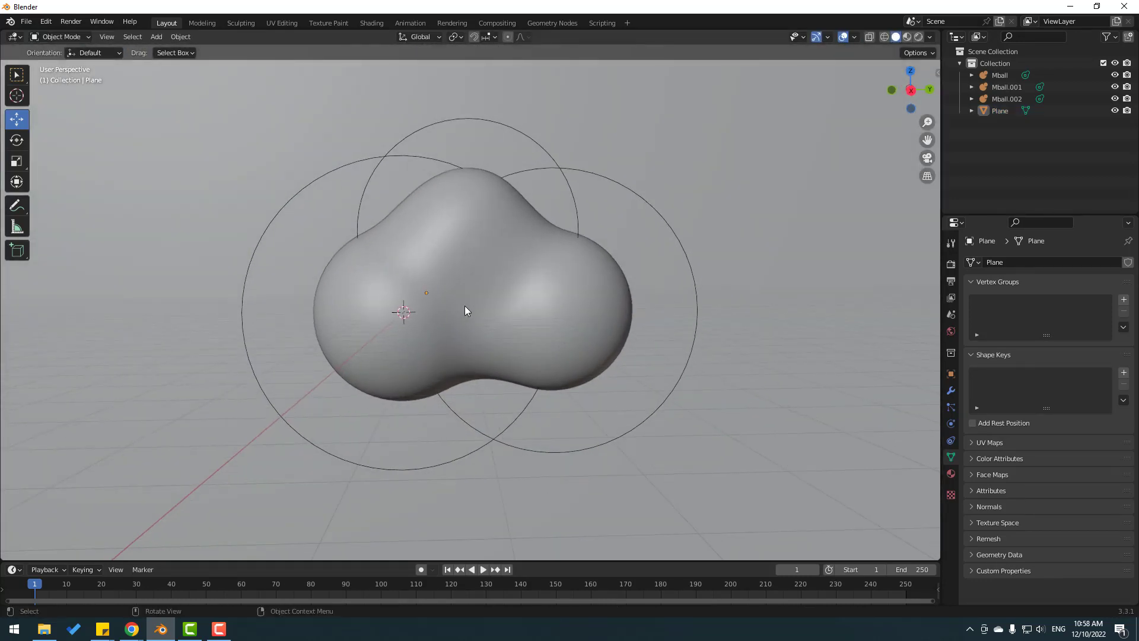
Step: Create a new collection and move the three metaballs Mball, Mball.001 and Mball.002 into it
left_click(998, 99)
left_click(999, 86, "ctrl")
left_click(999, 76, "ctrl")
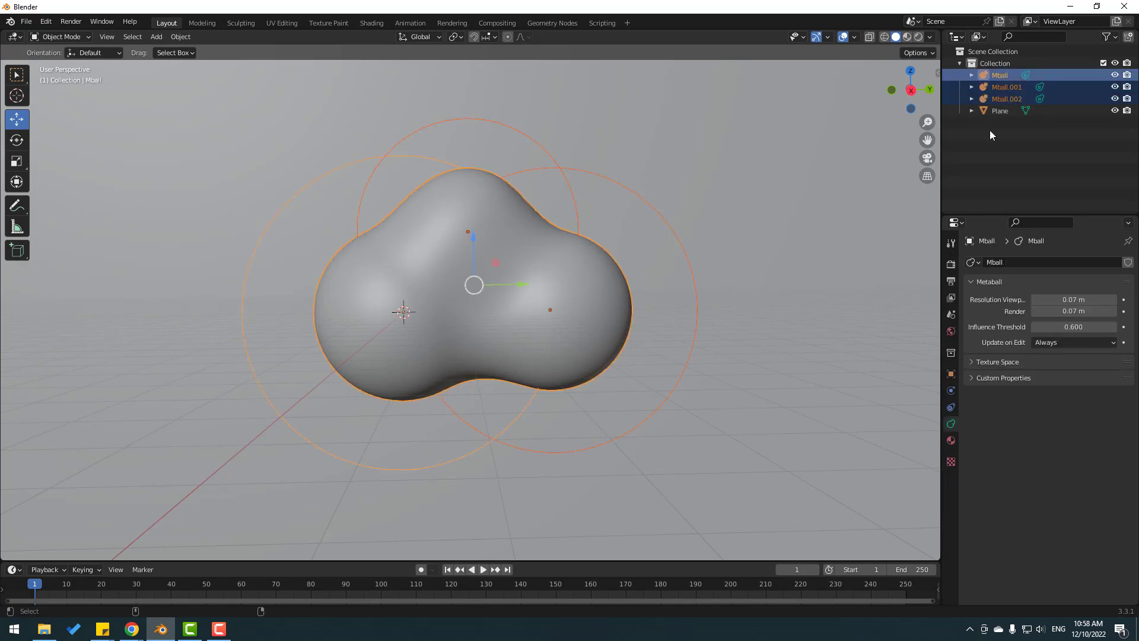
right_click(1001, 76)
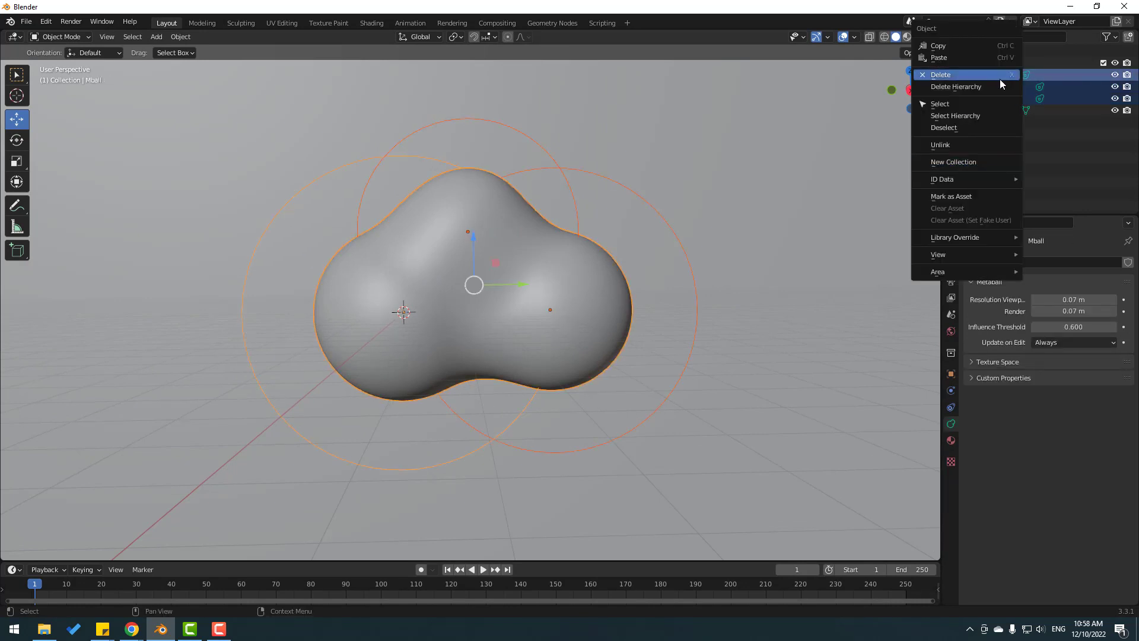
left_click(966, 163)
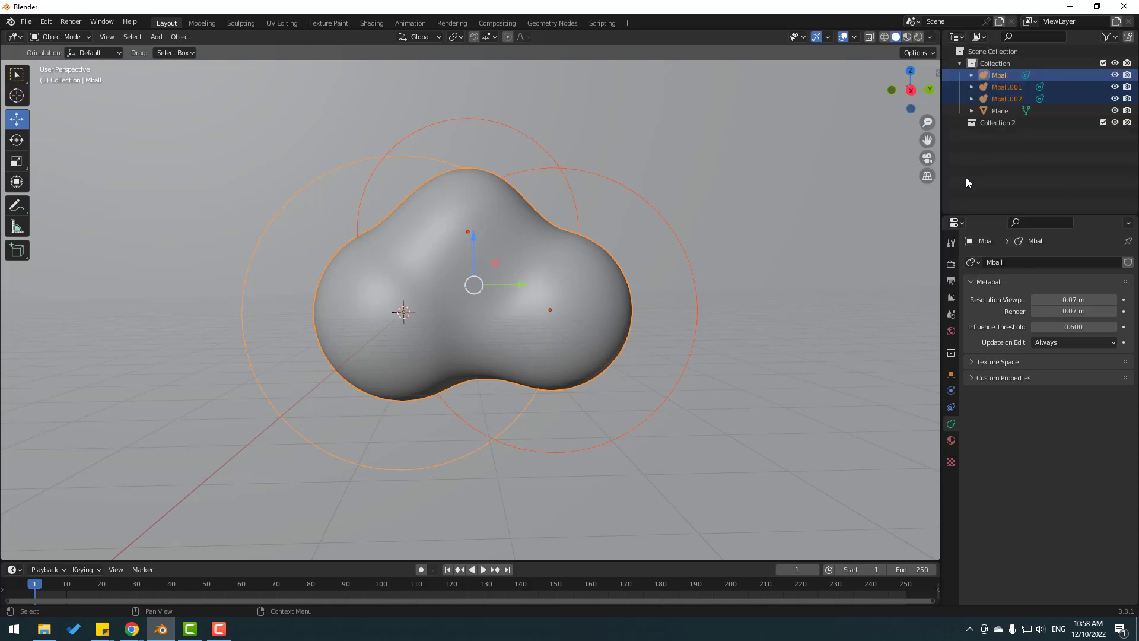
left_click_drag(1011, 102, 1004, 126)
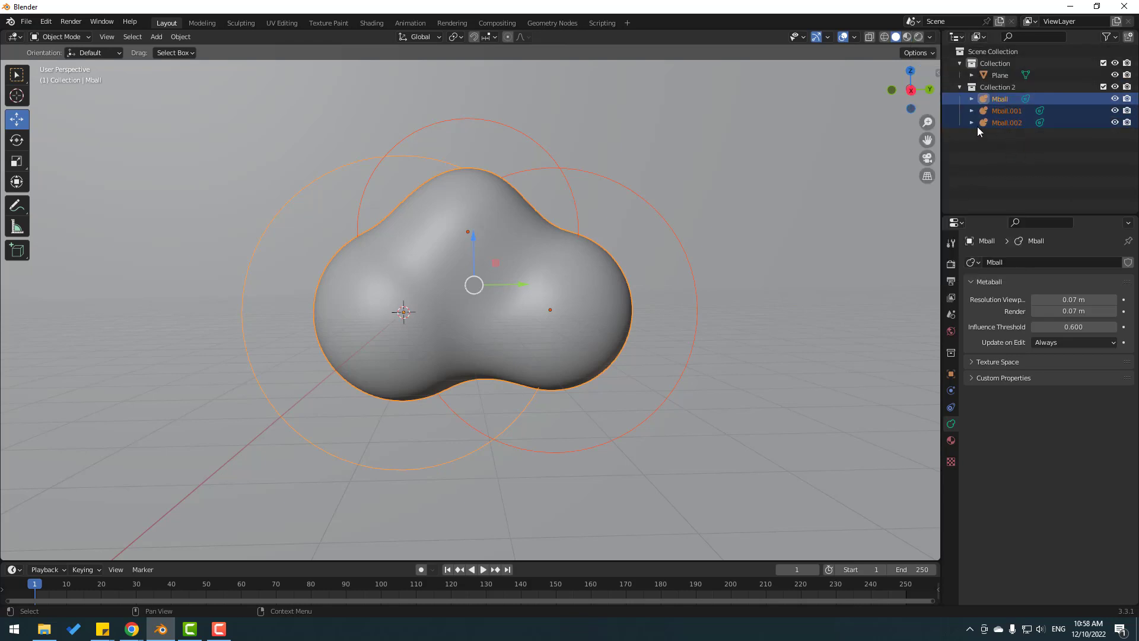
left_click(960, 87)
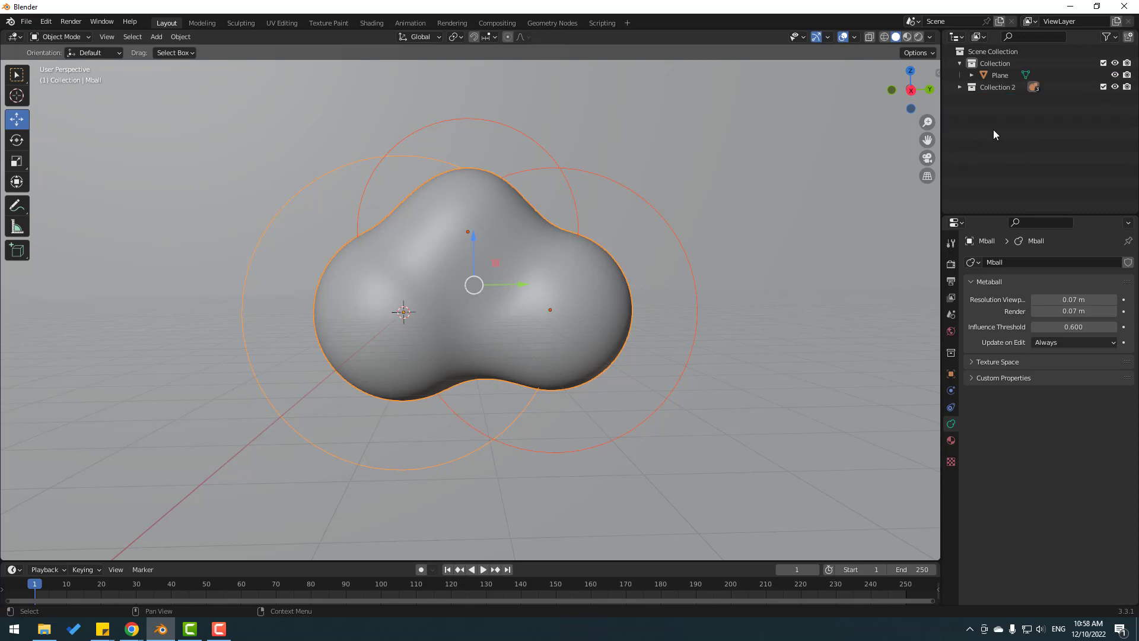
Step: Duplicate Collection 2 with its metaballs and collapse the duplicate in the outliner
left_click(998, 88)
right_click(1000, 84)
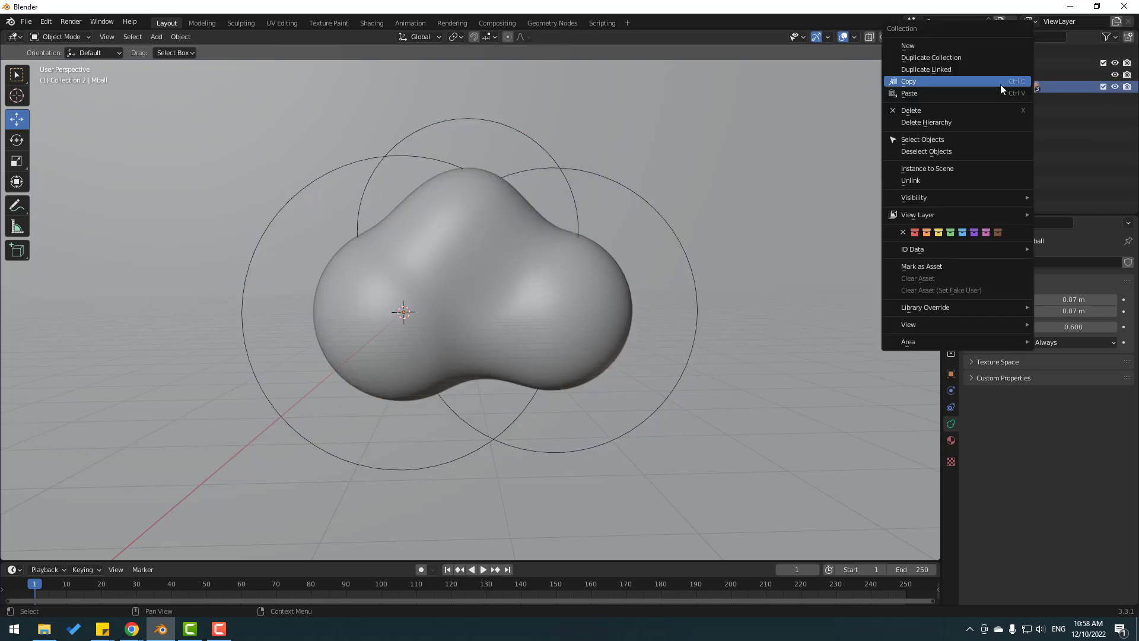
left_click(978, 57)
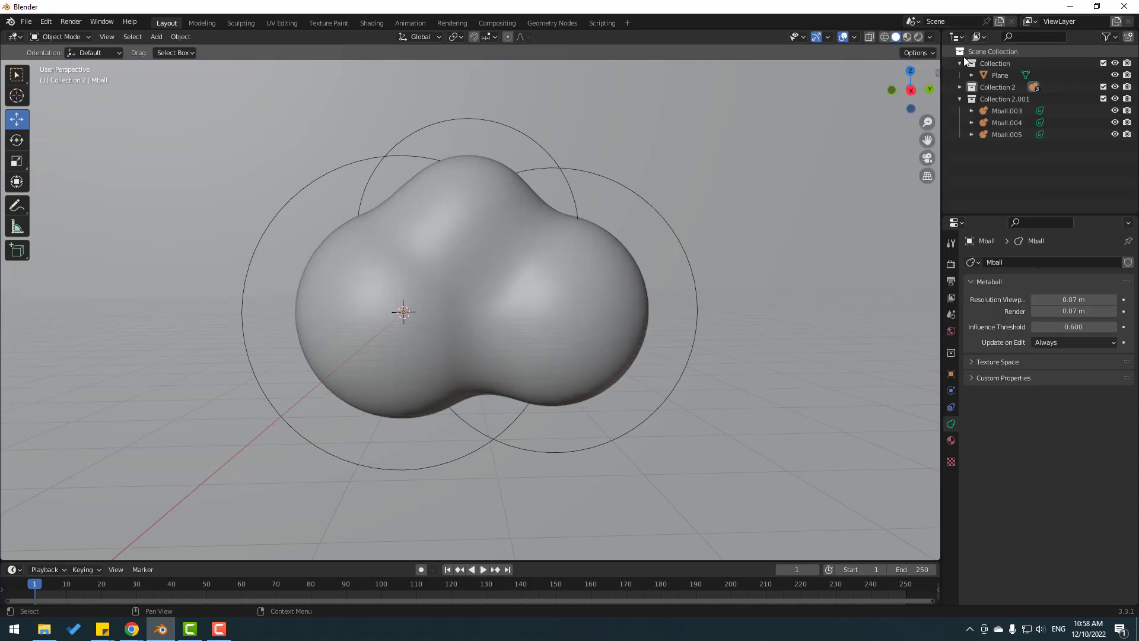
scroll(577, 273, "down", 5)
left_click(960, 100)
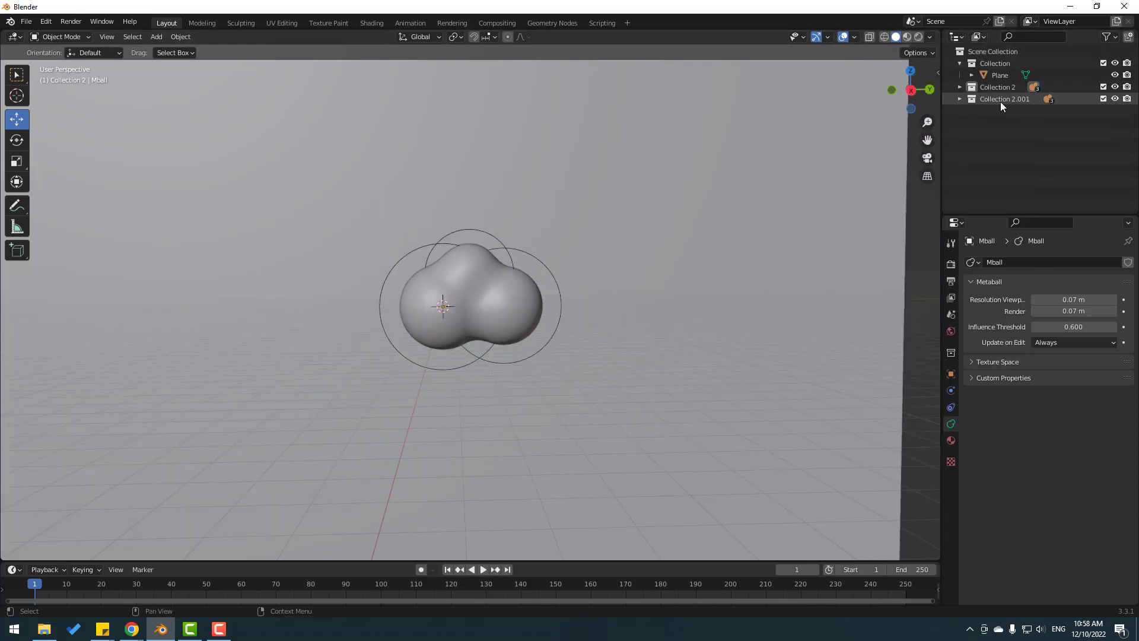
Step: Select all objects in the duplicated collection and move that cloud up and to one side of the original
left_click(1001, 100)
right_click(996, 99)
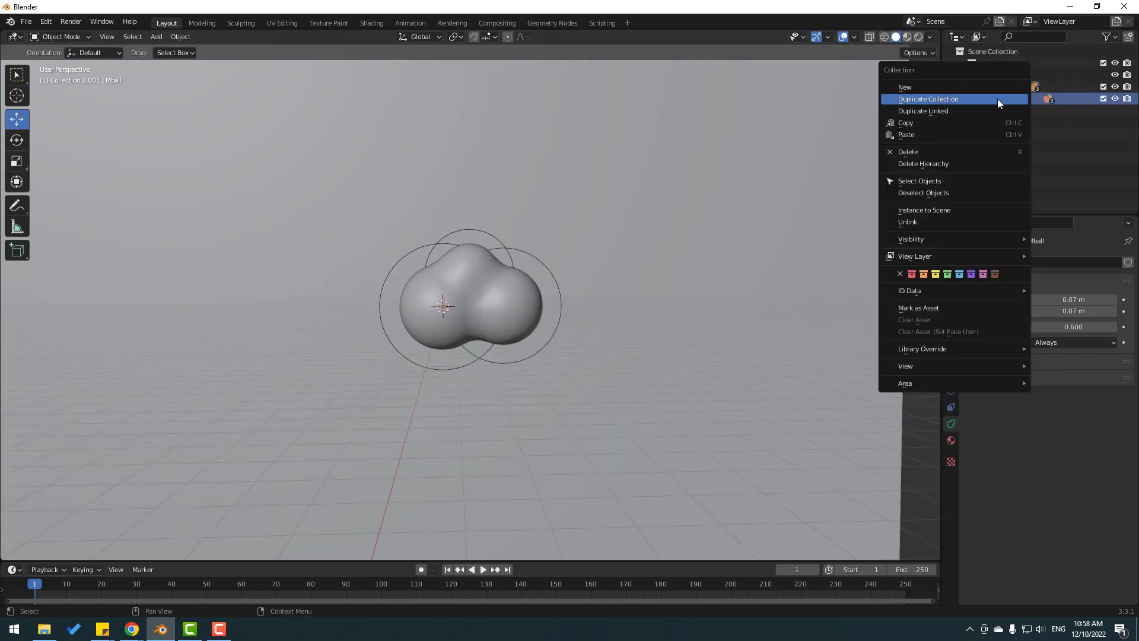
left_click(927, 181)
left_click_drag(511, 299, 665, 167)
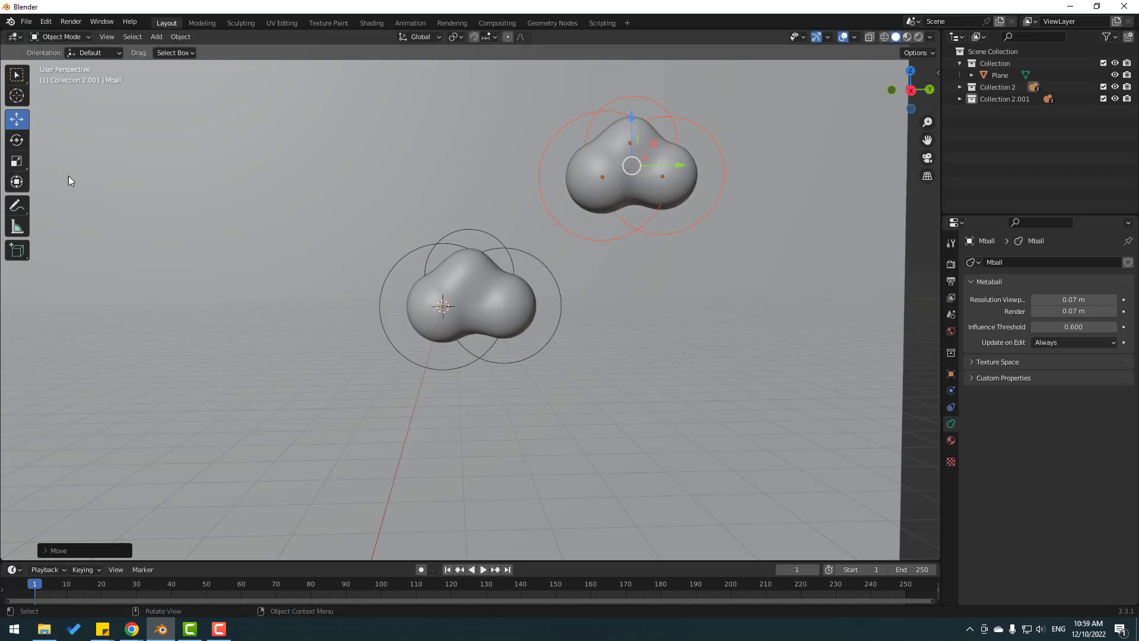
Step: Rotate the second cloud slightly so it is tilted differently from the original
left_click(23, 143)
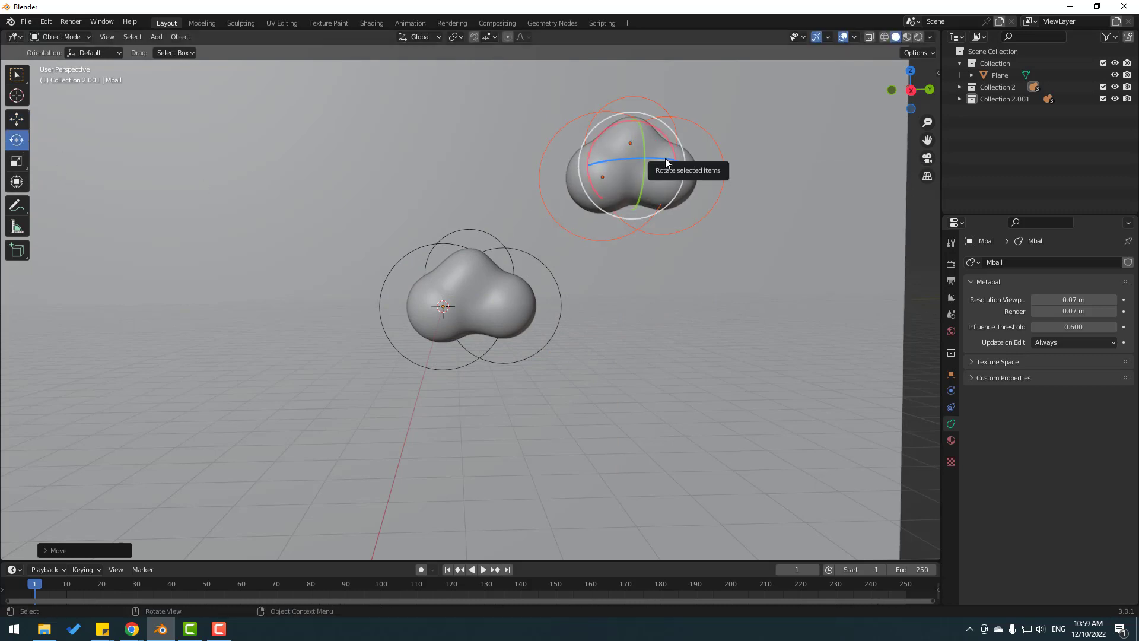
left_click_drag(665, 164, 624, 132)
left_click(17, 118)
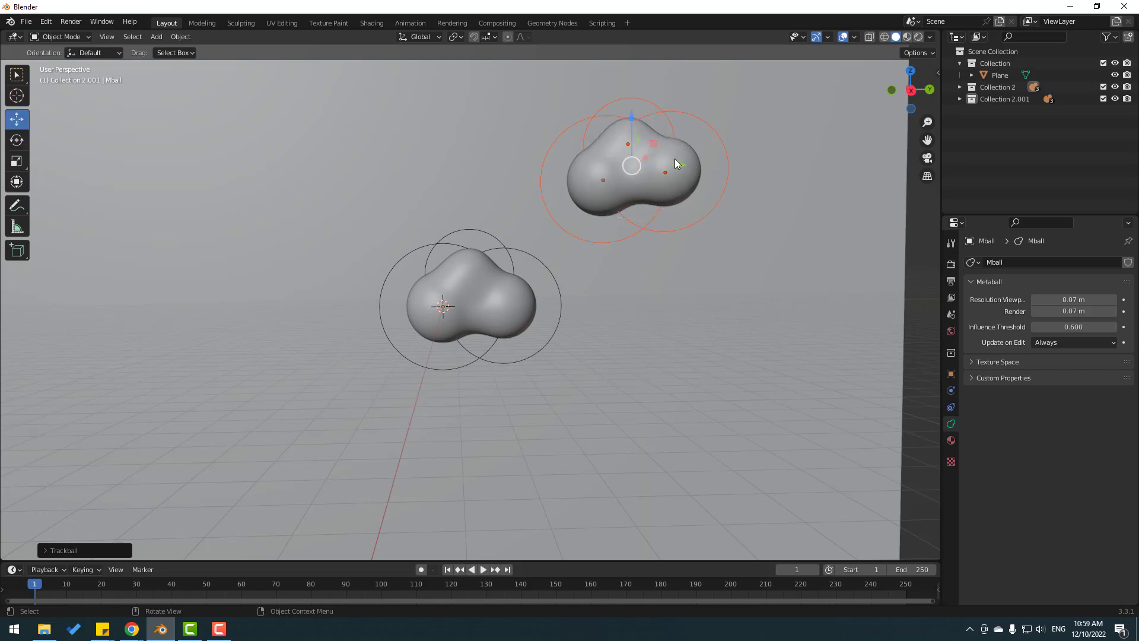
Step: Adjust the second cloud's scale and reposition it beside and above the first cloud
key("s")
left_click(665, 157)
scroll(526, 258, "up", 2)
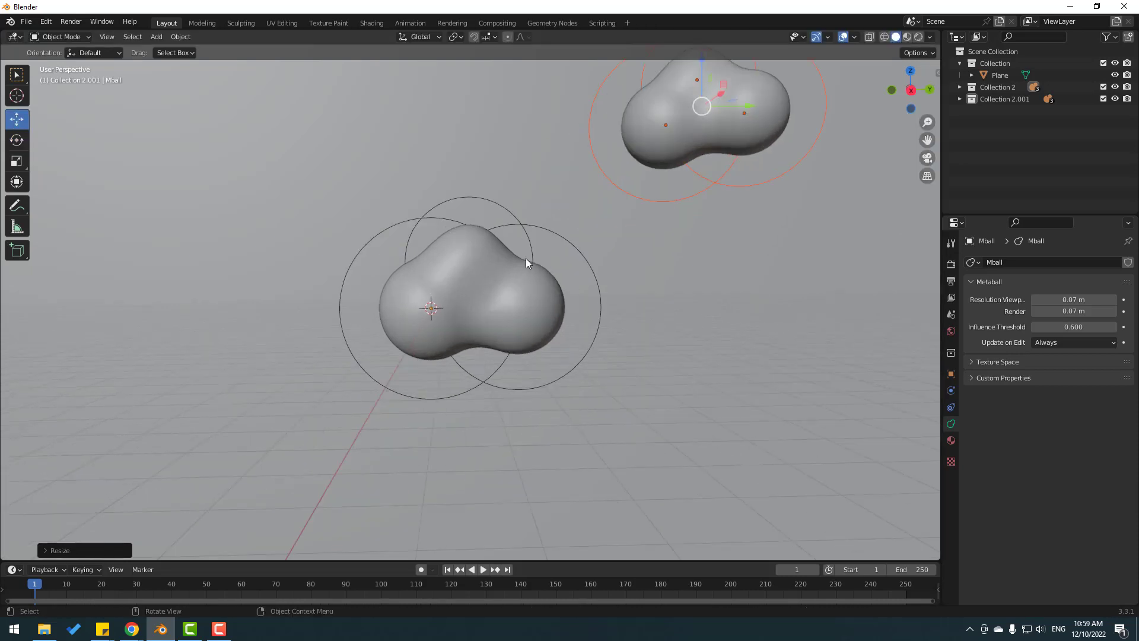
scroll(525, 258, "up", 2)
left_click_drag(683, 102, 740, 229)
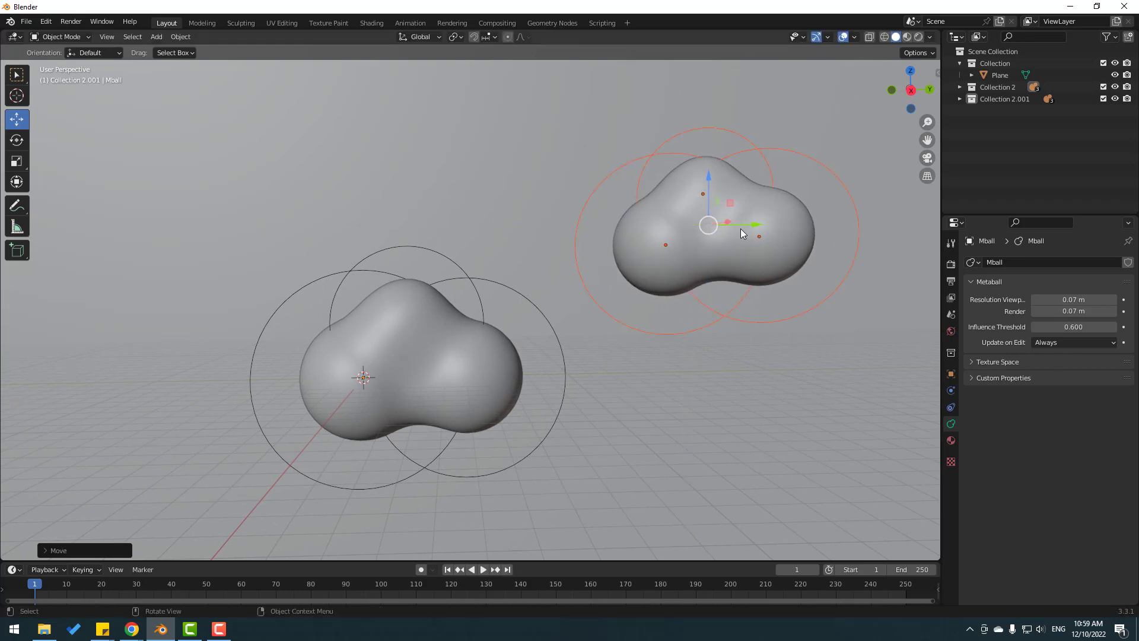
Step: Duplicate Collection 2.001 with its metaballs and collapse the duplicate in the outliner
left_click(997, 99)
right_click(994, 101)
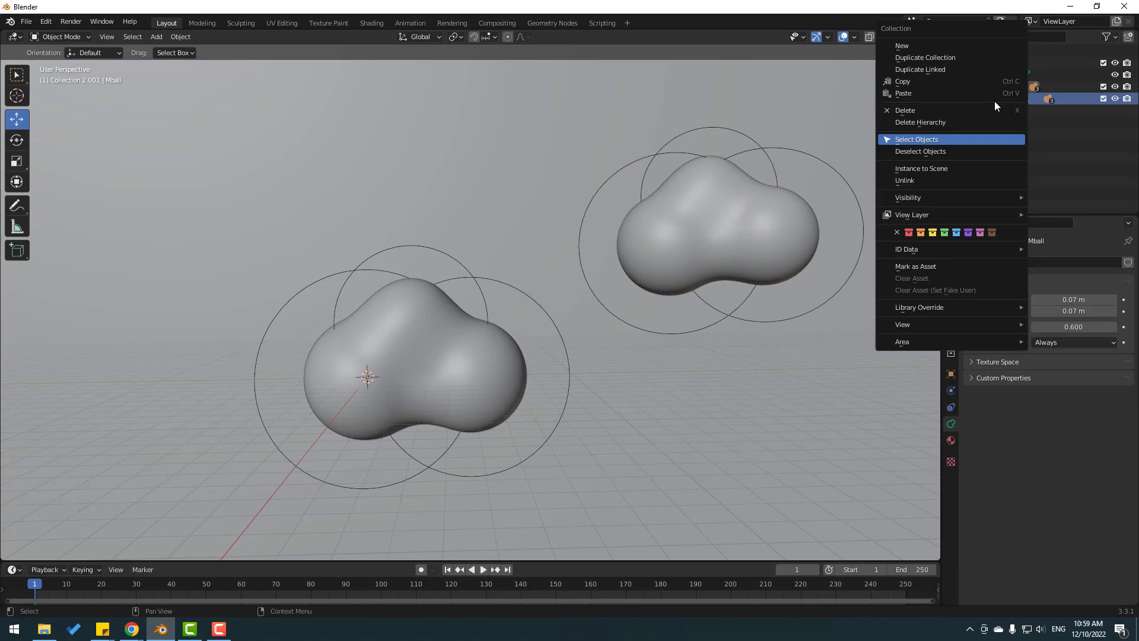
left_click(939, 58)
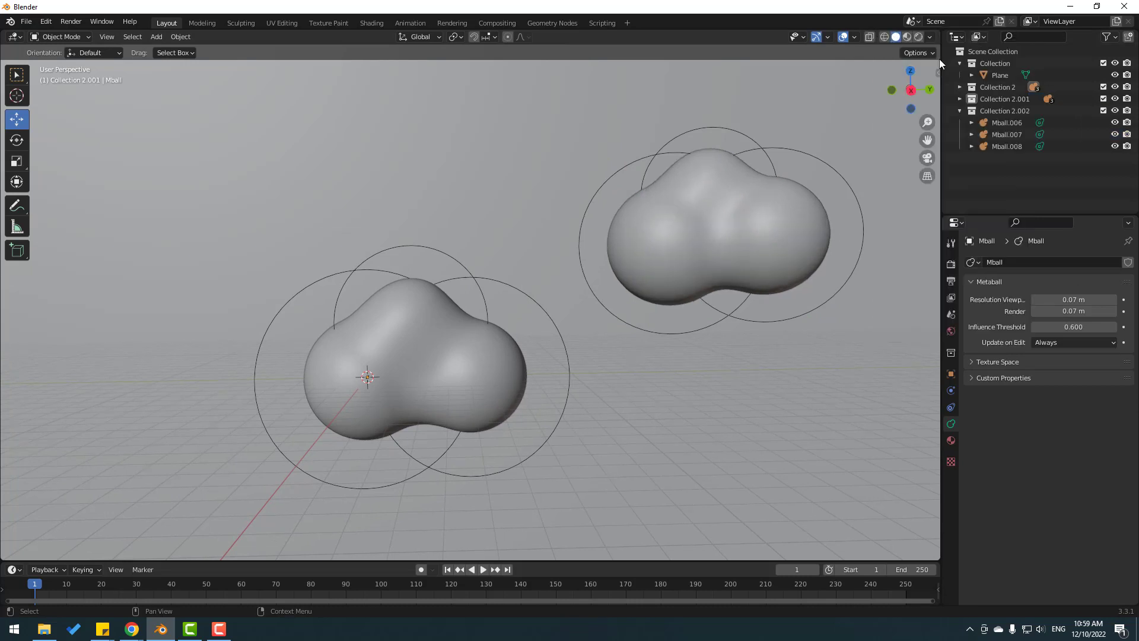
left_click(960, 111)
Step: Select all objects in Collection 2.002 and move that cloud up and to the opposite side of the original from the second cloud
left_click(1005, 114)
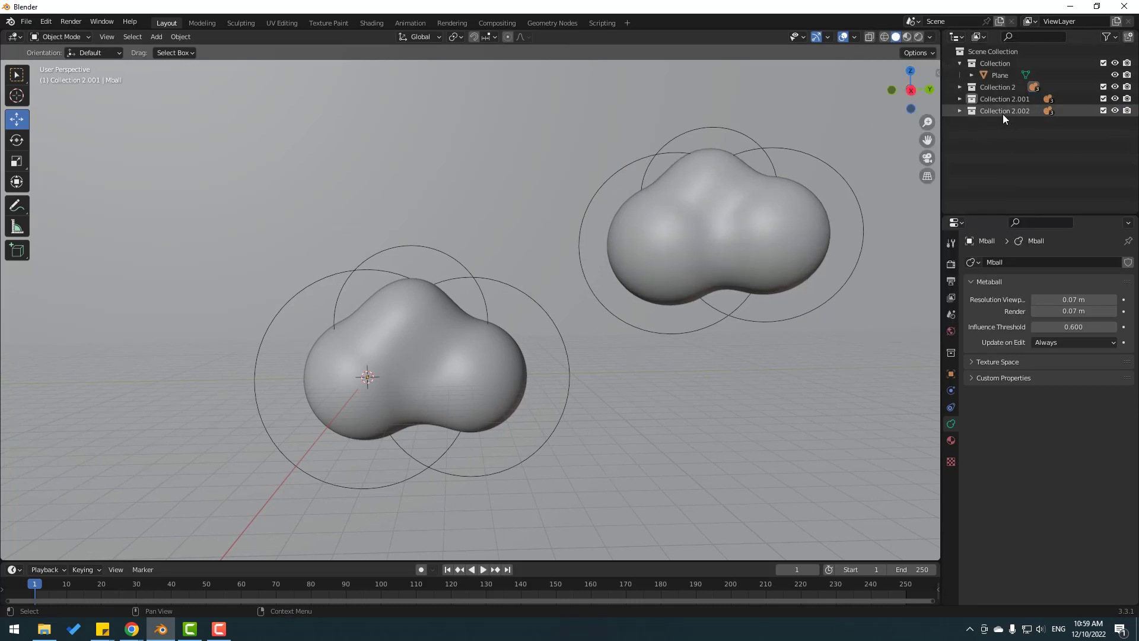
right_click(1001, 112)
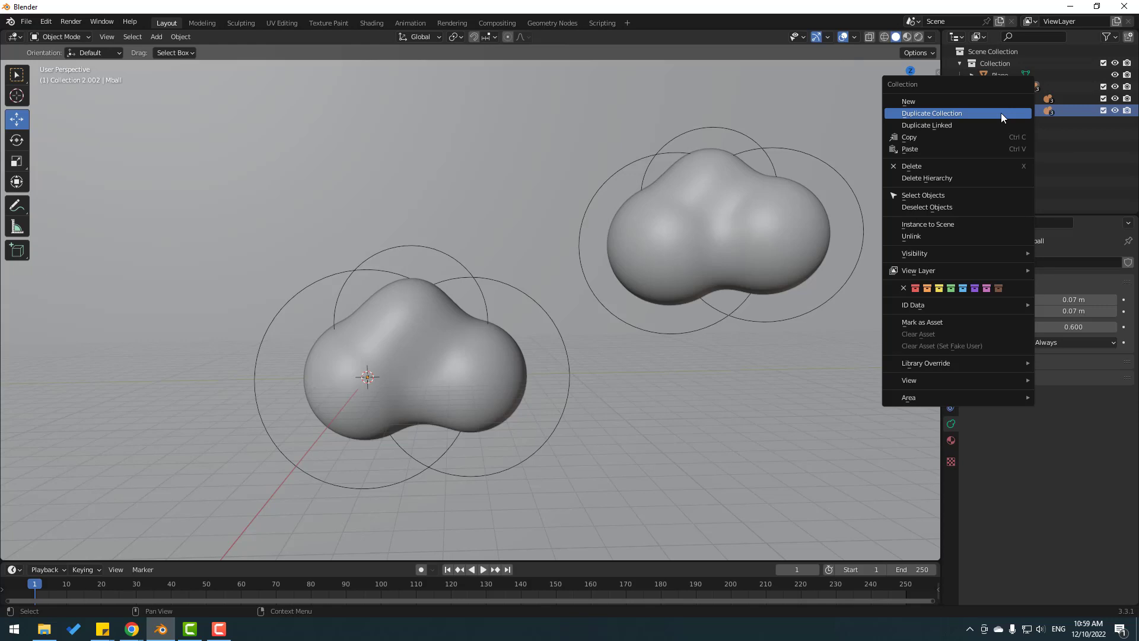
left_click(935, 197)
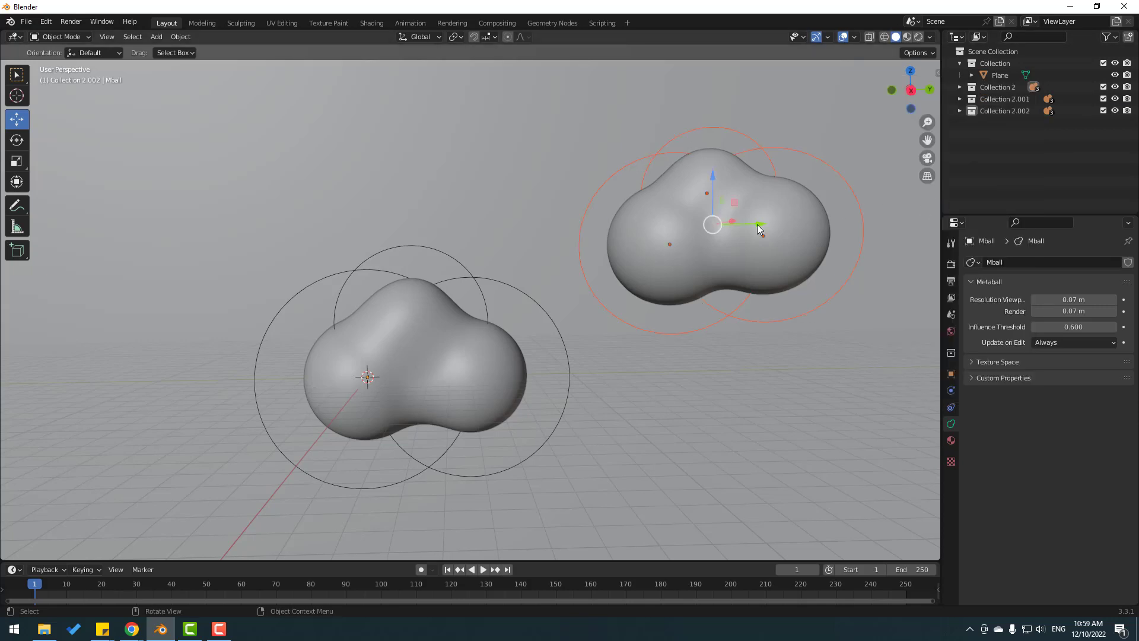
key("g")
left_click(235, 221)
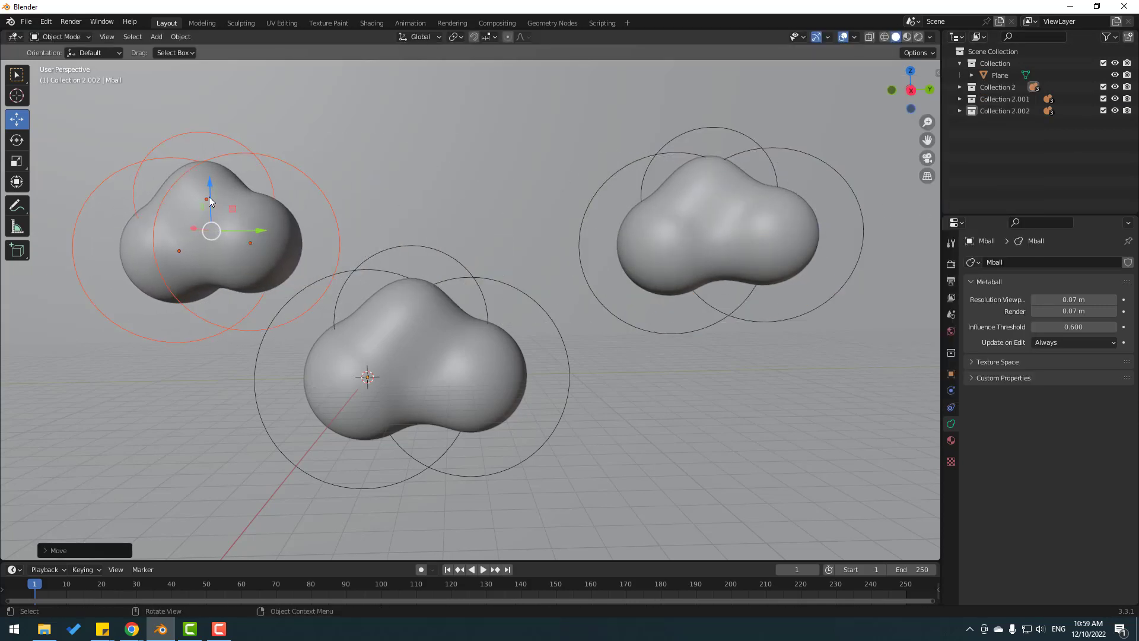
left_click_drag(209, 201, 212, 129)
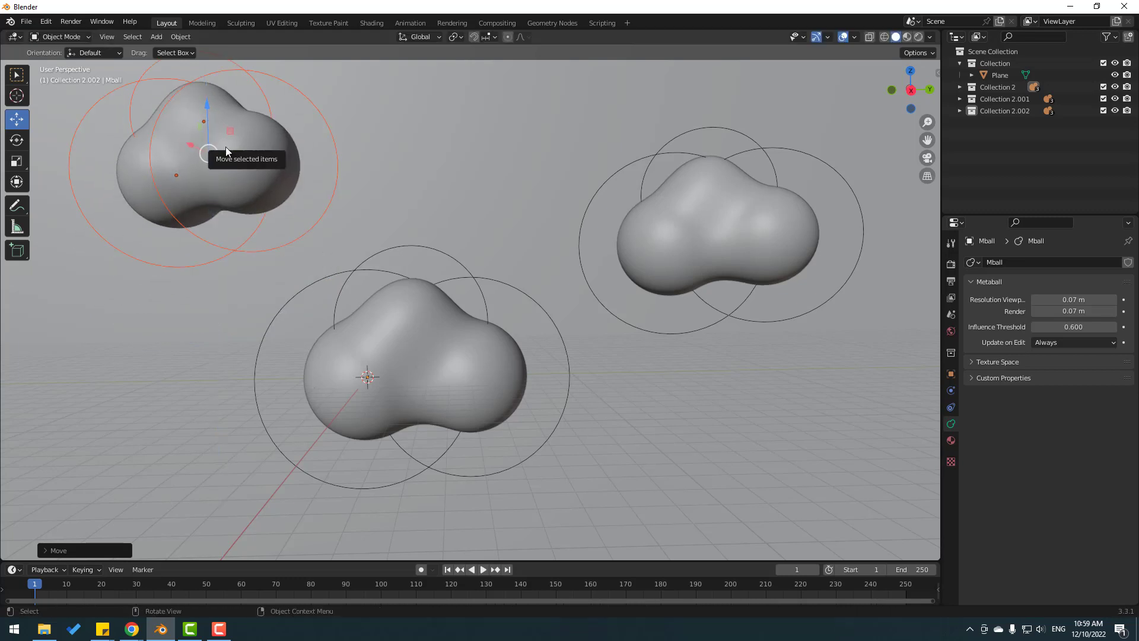
Step: Scale the third cloud down and rotate it slightly so it faces differently from the other clouds
key("s")
left_click(224, 157)
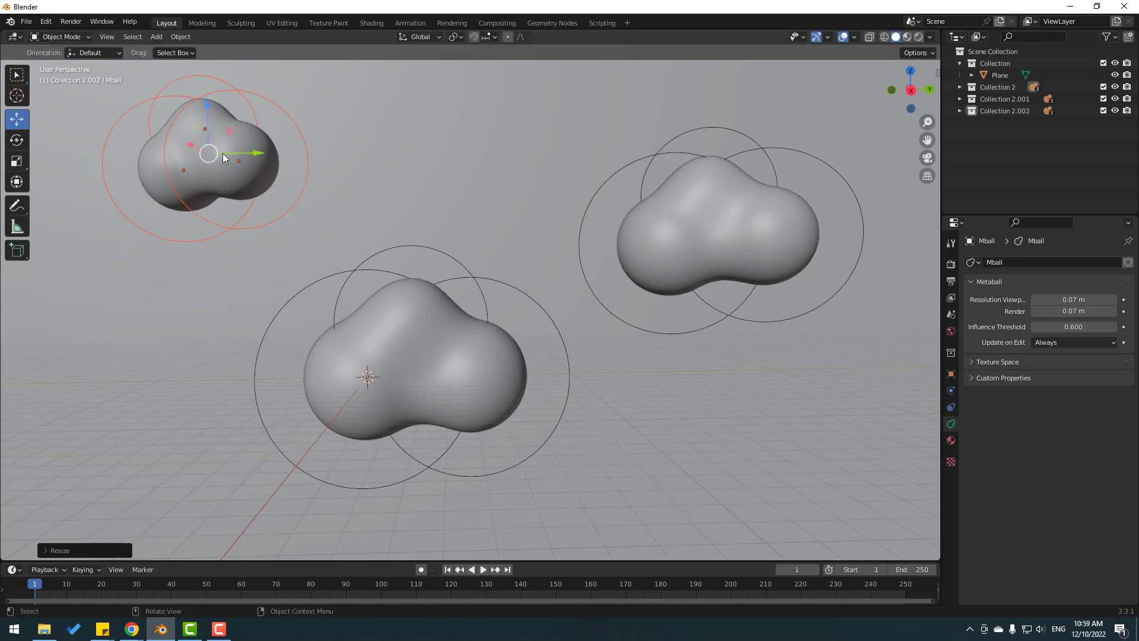
left_click(17, 140)
left_click_drag(201, 149, 219, 148)
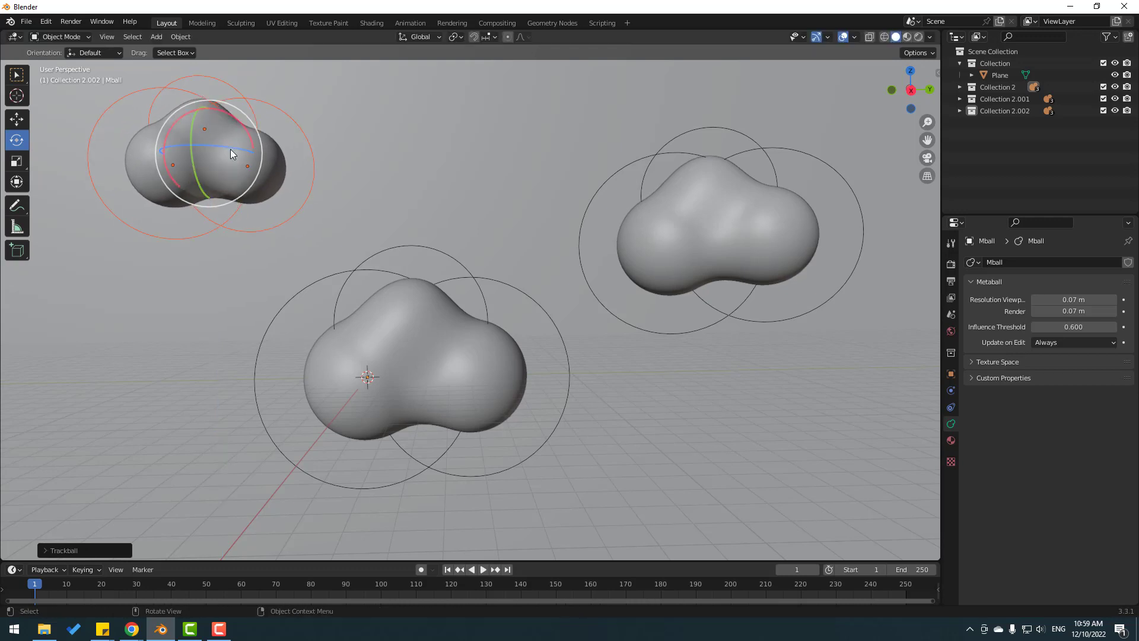
left_click(16, 120)
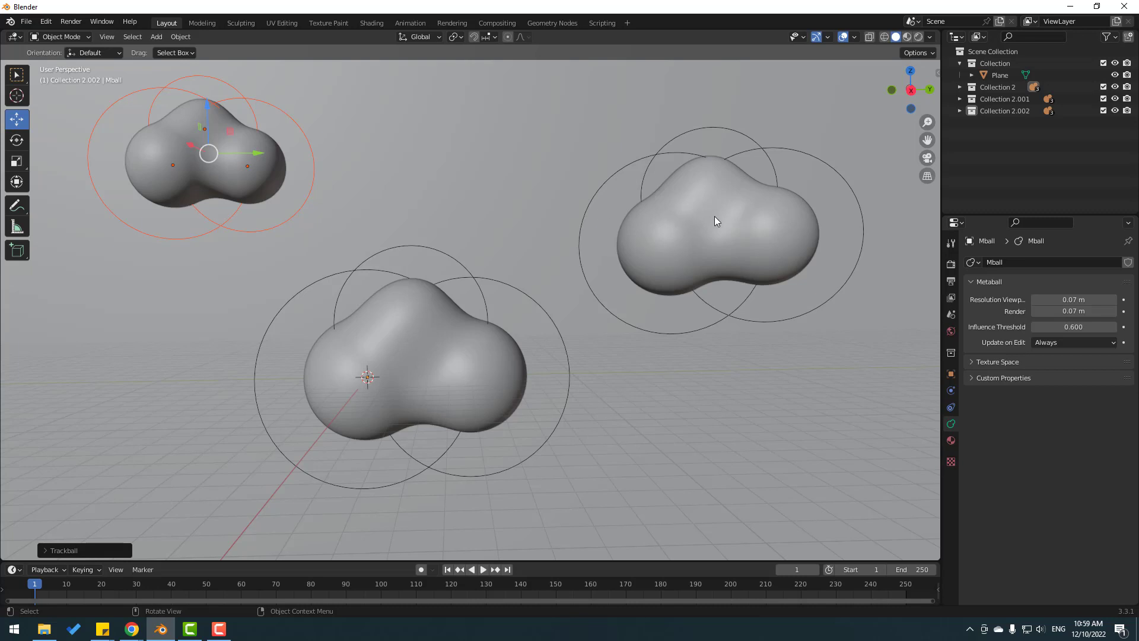
Step: Reposition the third cloud's individual metaballs, spreading the side balls and lowering the top one, to give it a different shape
left_click(267, 105)
left_click_drag(283, 165, 195, 166)
left_click(123, 108)
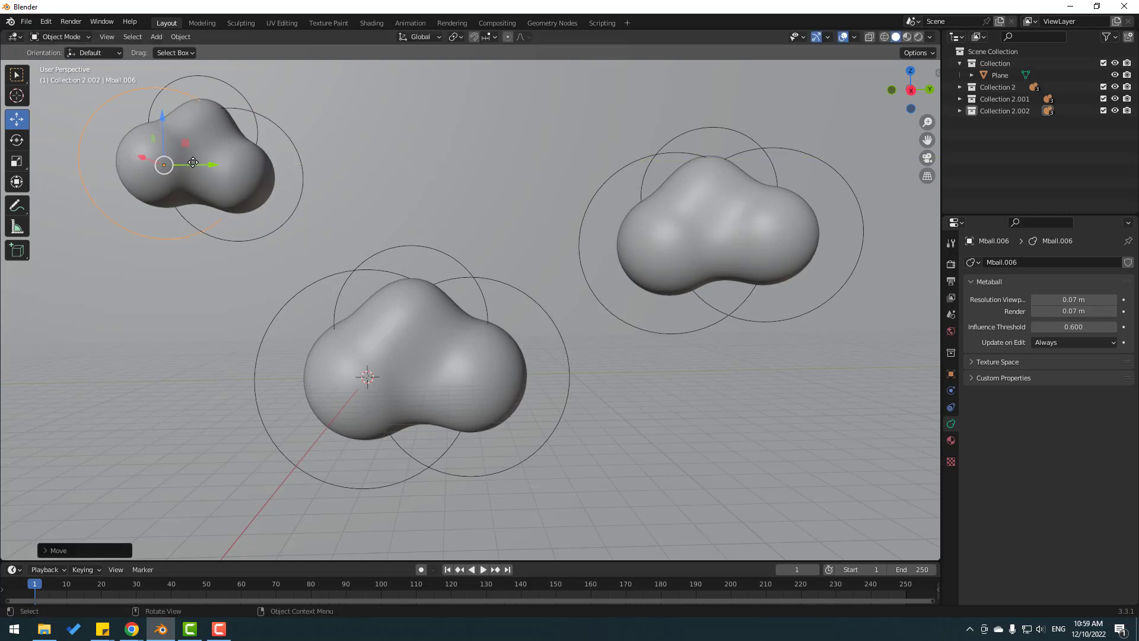
left_click(234, 91)
left_click_drag(202, 95, 254, 149)
key("y")
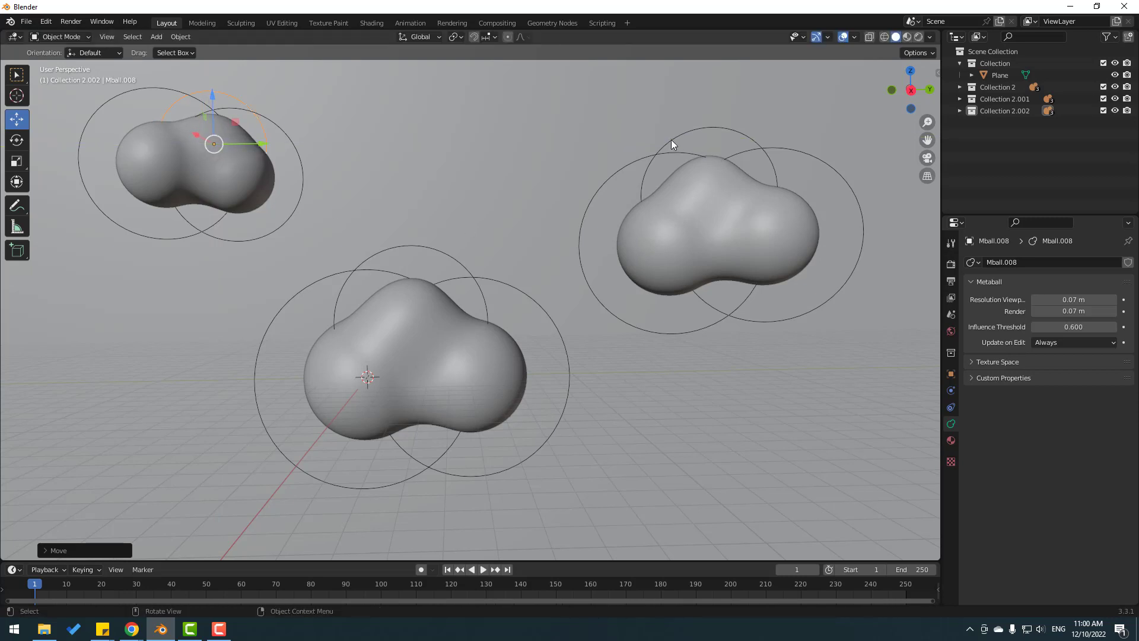
Step: Nudge the second cloud's top metaball and enlarge the side metaball nearest the other clouds
left_click(675, 166)
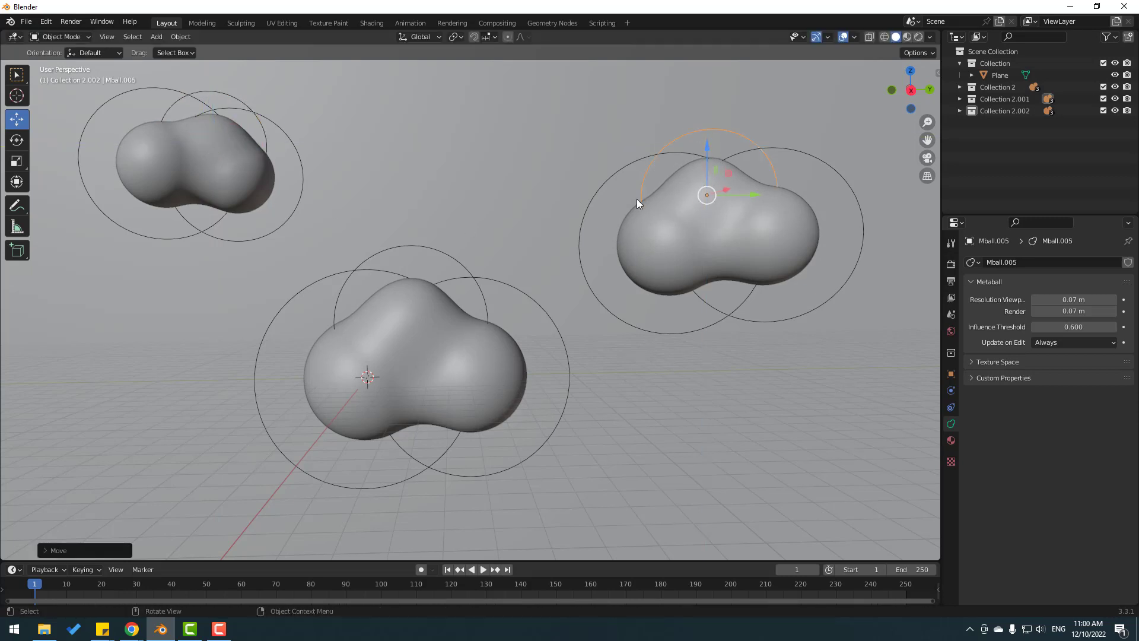
left_click(603, 186)
left_click_drag(710, 243, 718, 246)
key("s")
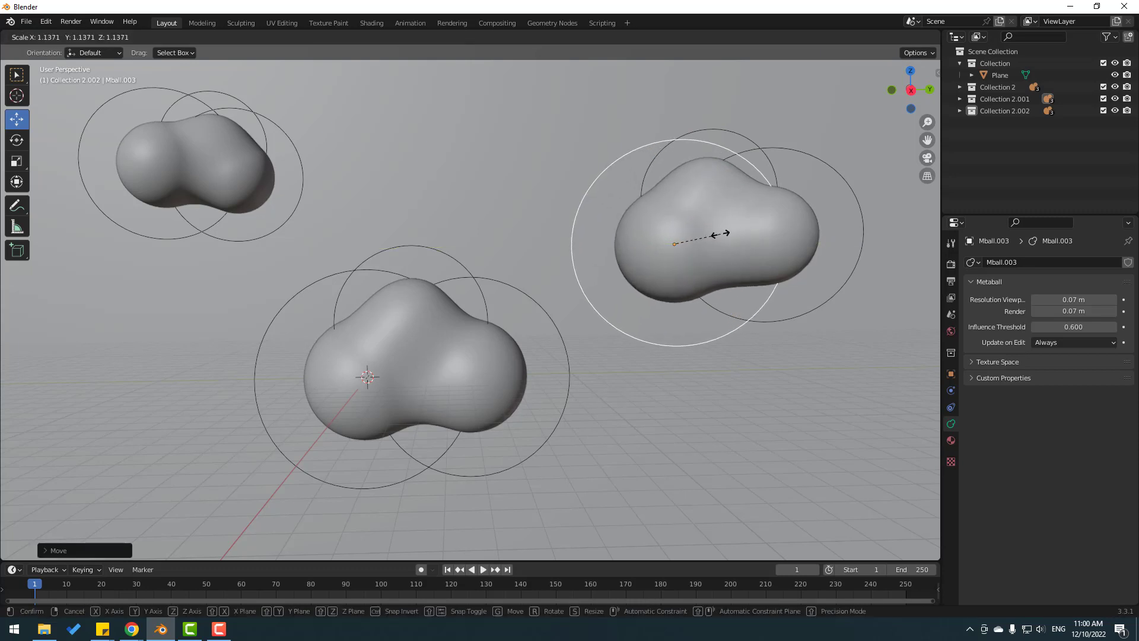
left_click(718, 241)
left_click_drag(716, 248, 714, 248)
Step: Move the second cloud's outer side metaball slightly outward along Y and leave the backdrop plane selected
key("a")
left_click(830, 171)
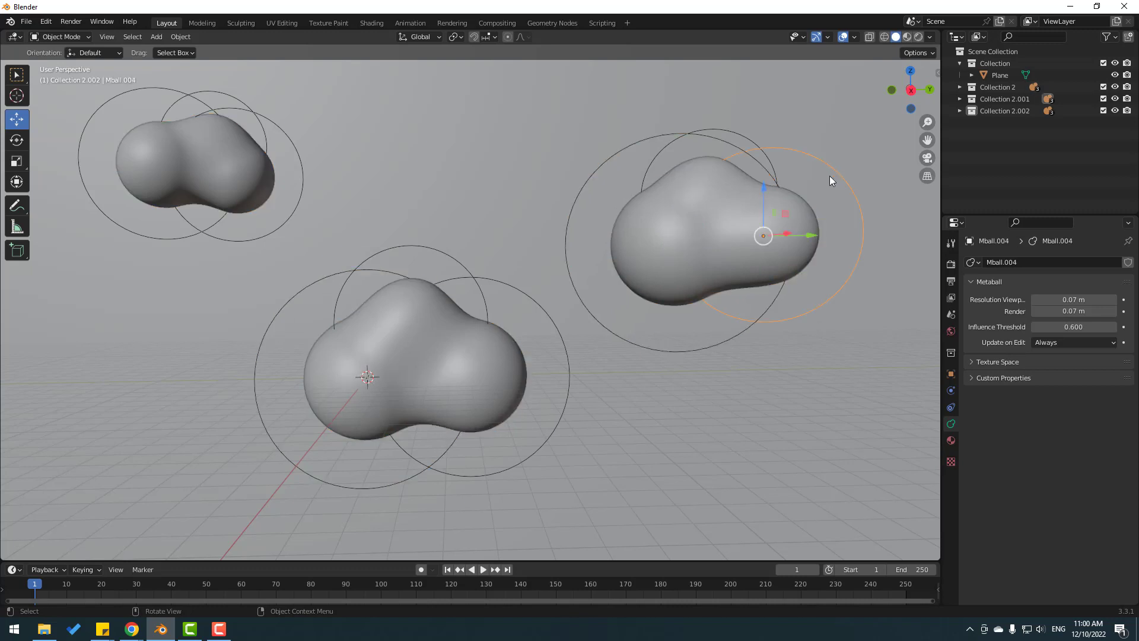
left_click_drag(805, 229, 813, 232)
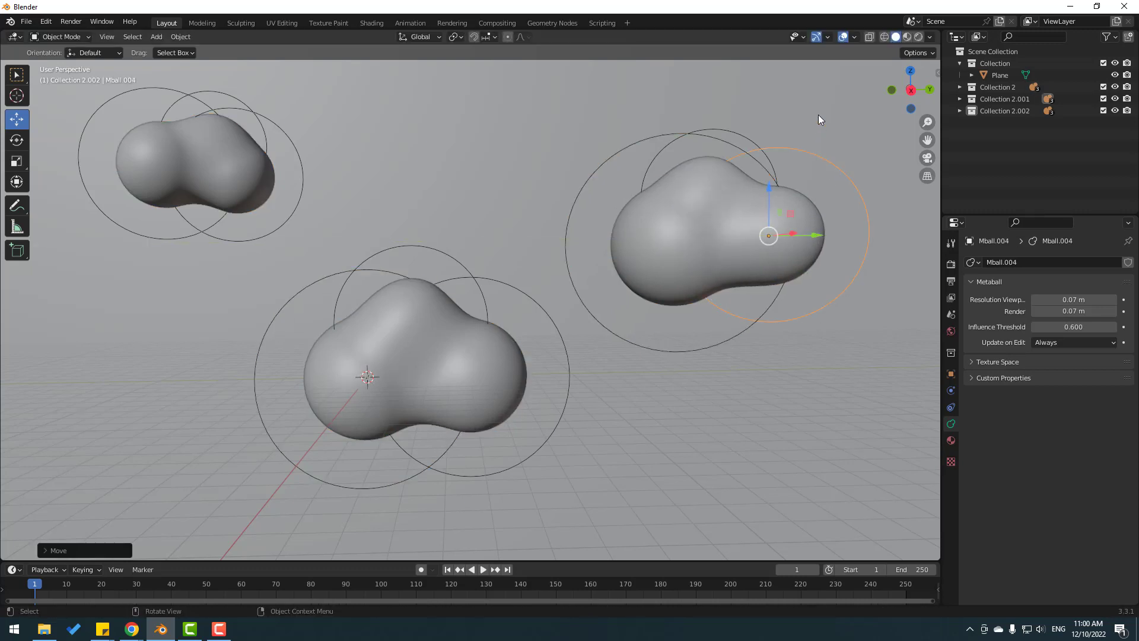
key("ctrl+z")
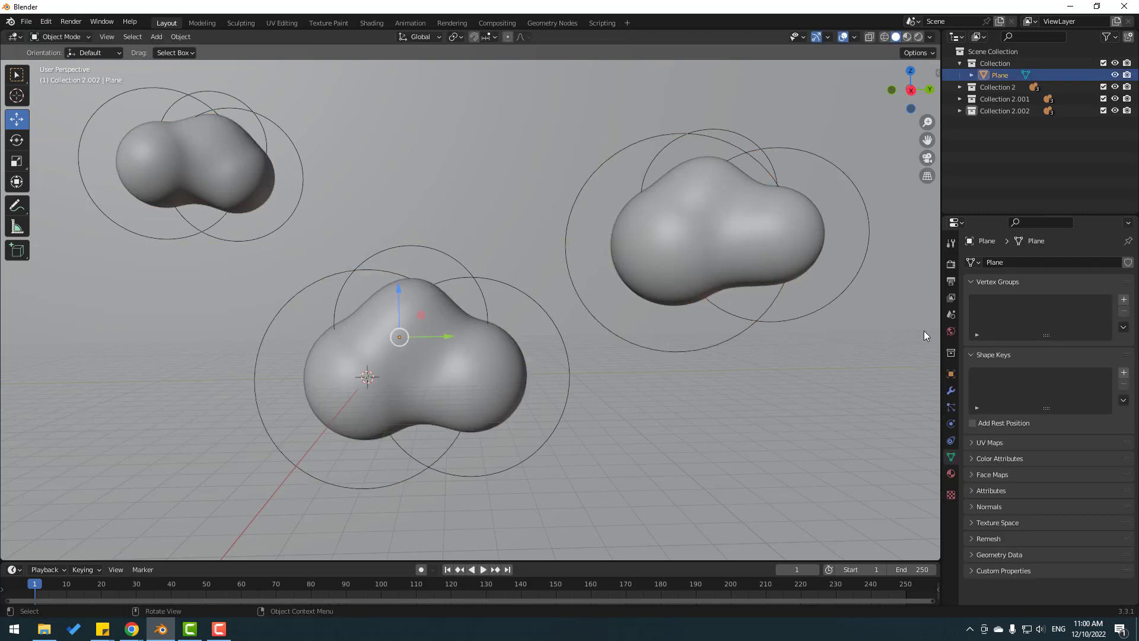
Step: Set the world background colour to use an Environment Texture
left_click(951, 333)
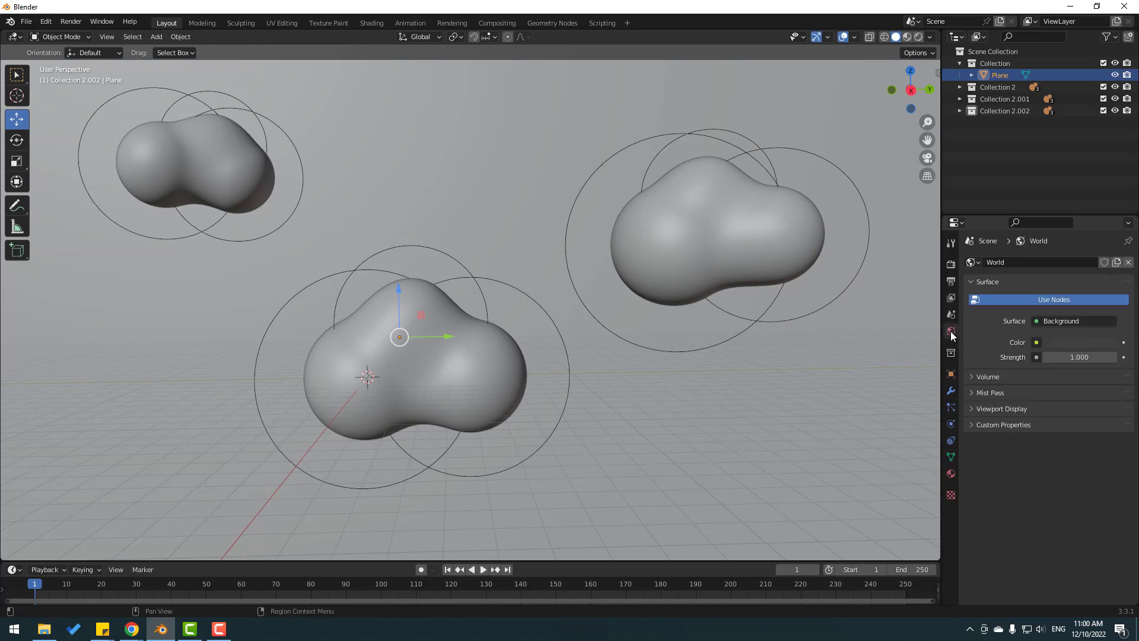
left_click(1036, 342)
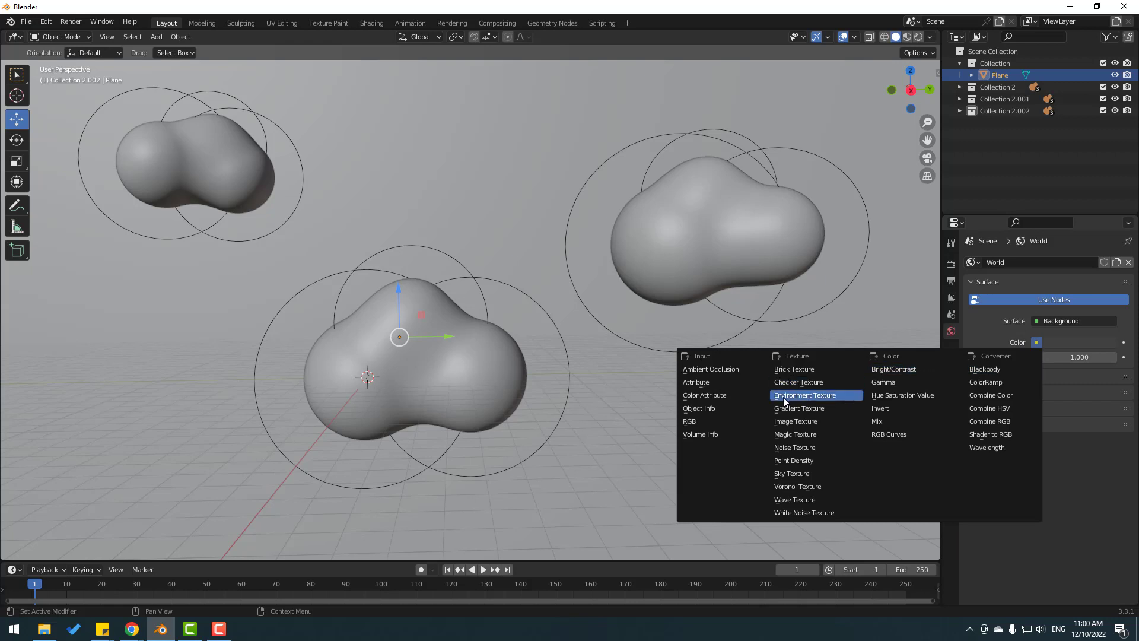
left_click(820, 405)
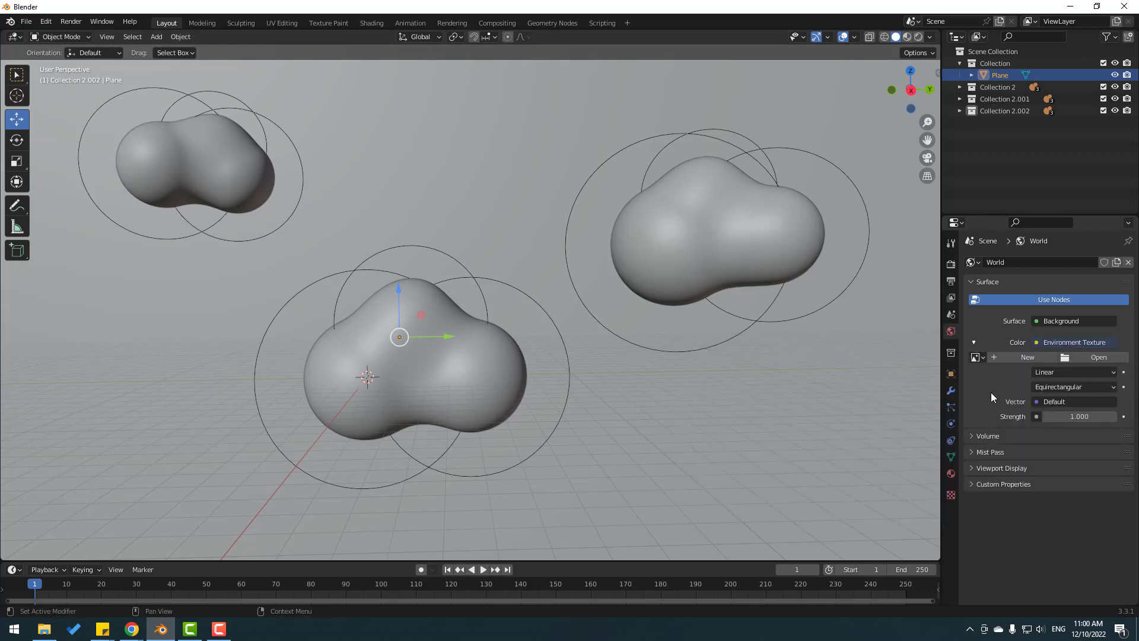
Step: Load sunrise.exr from Blender 3.3's datafiles\studiolights\world folder under Program Files as the environment image
left_click(1088, 359)
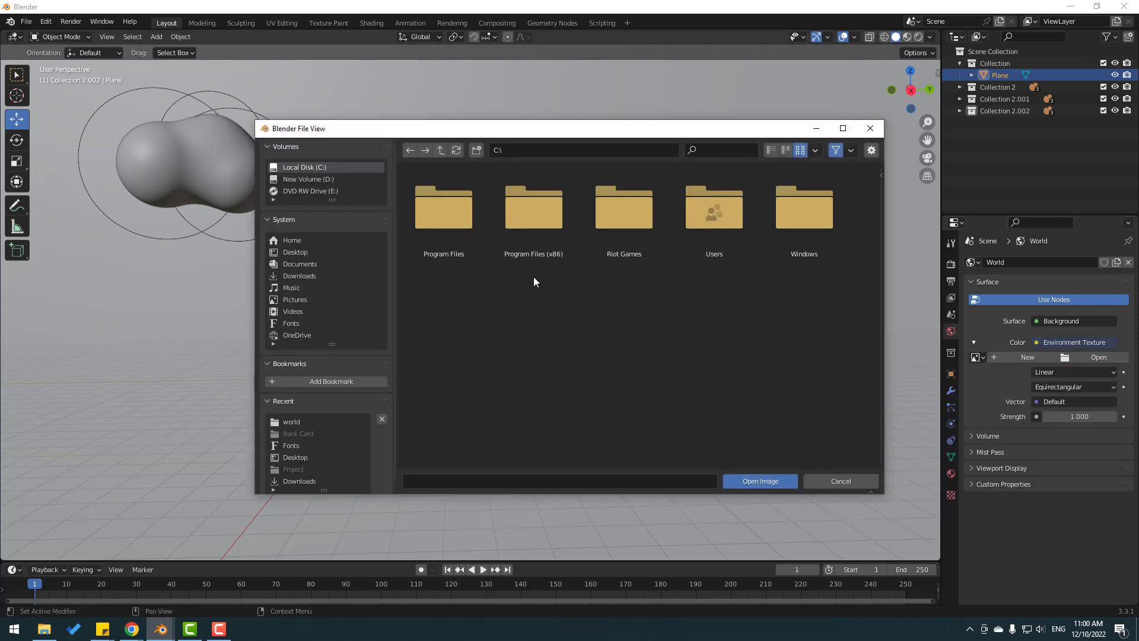
left_click(437, 209)
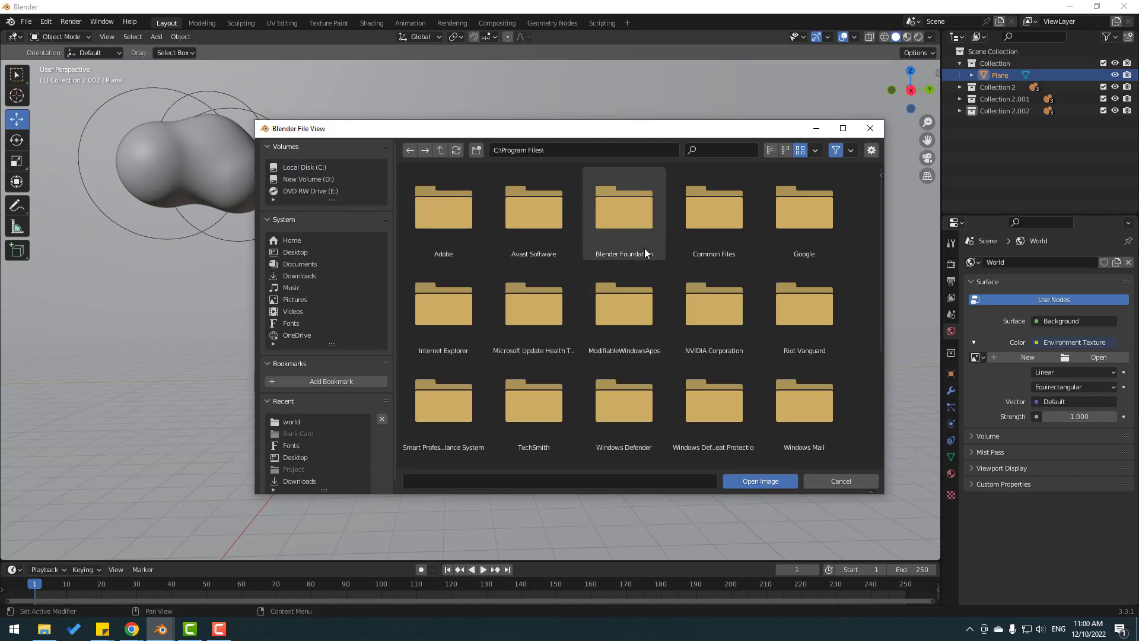
double_click(627, 219)
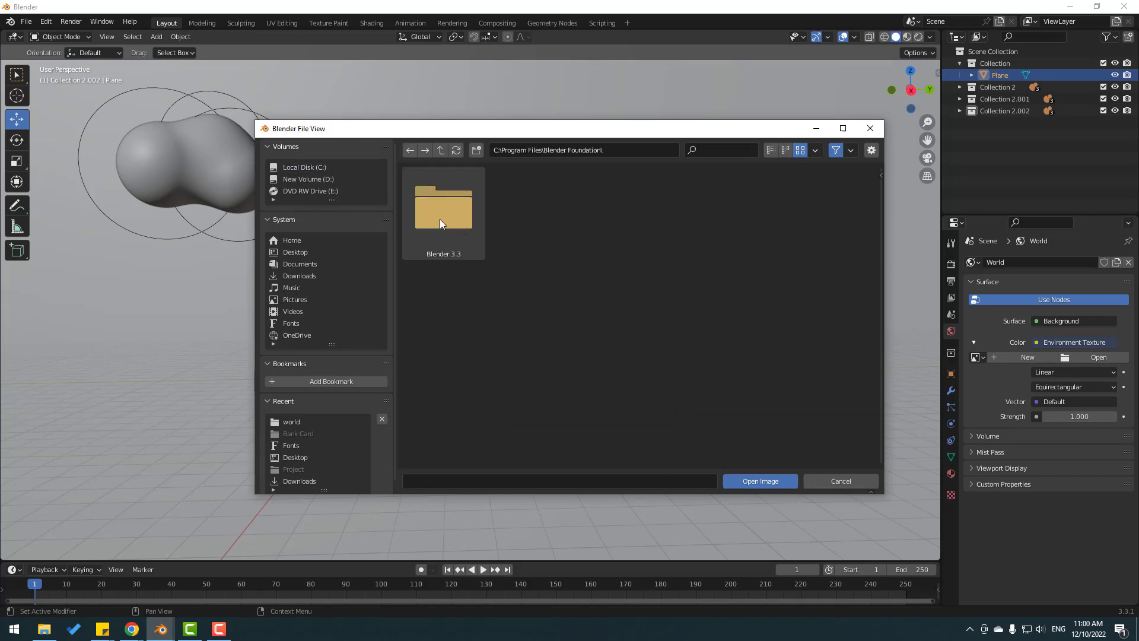
left_click(446, 213)
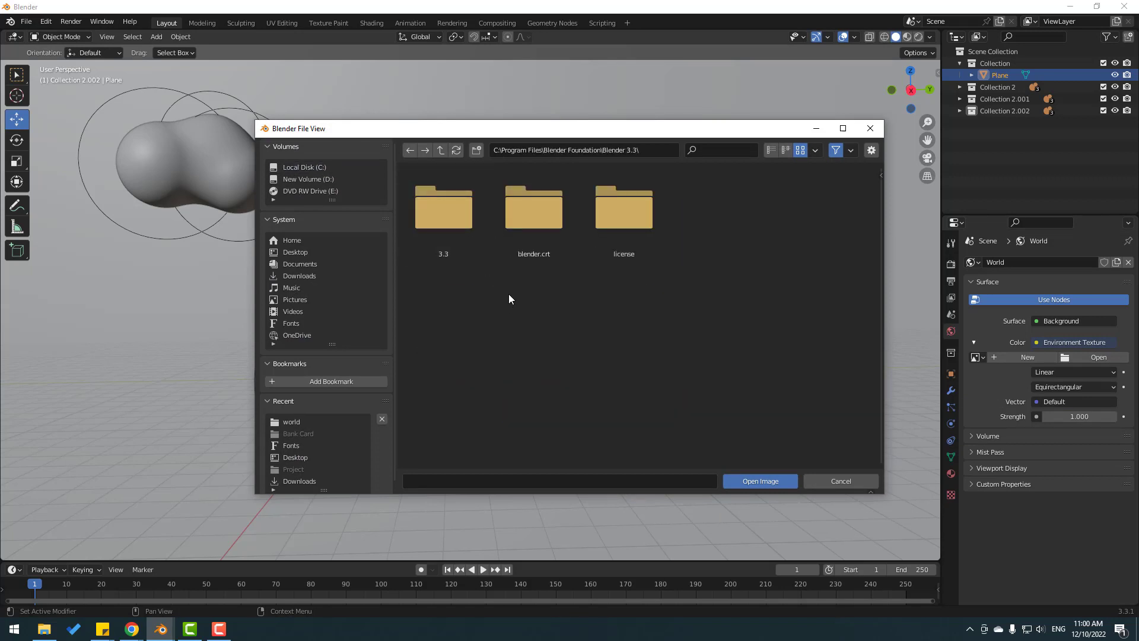
double_click(443, 209)
left_click(433, 201)
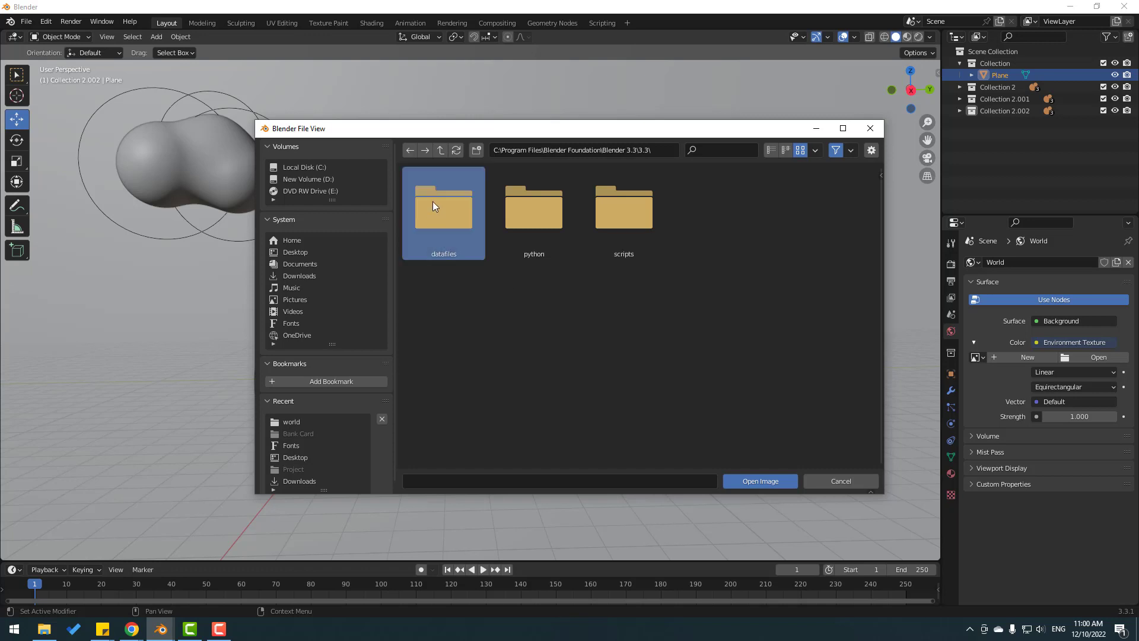
double_click(433, 201)
left_click(803, 214)
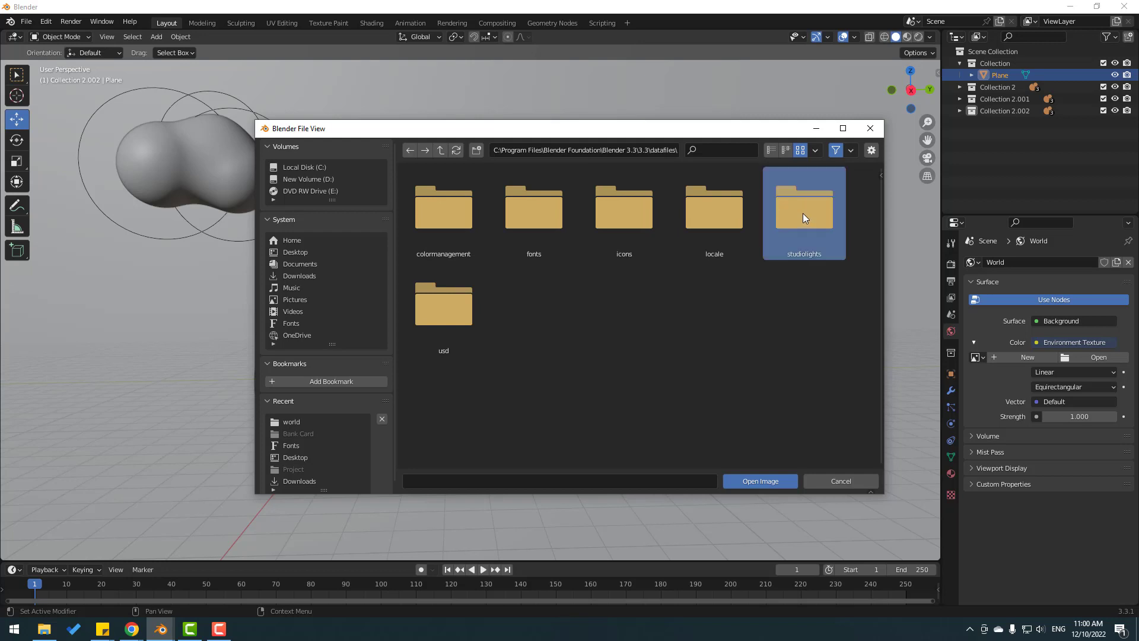
double_click(803, 212)
double_click(618, 213)
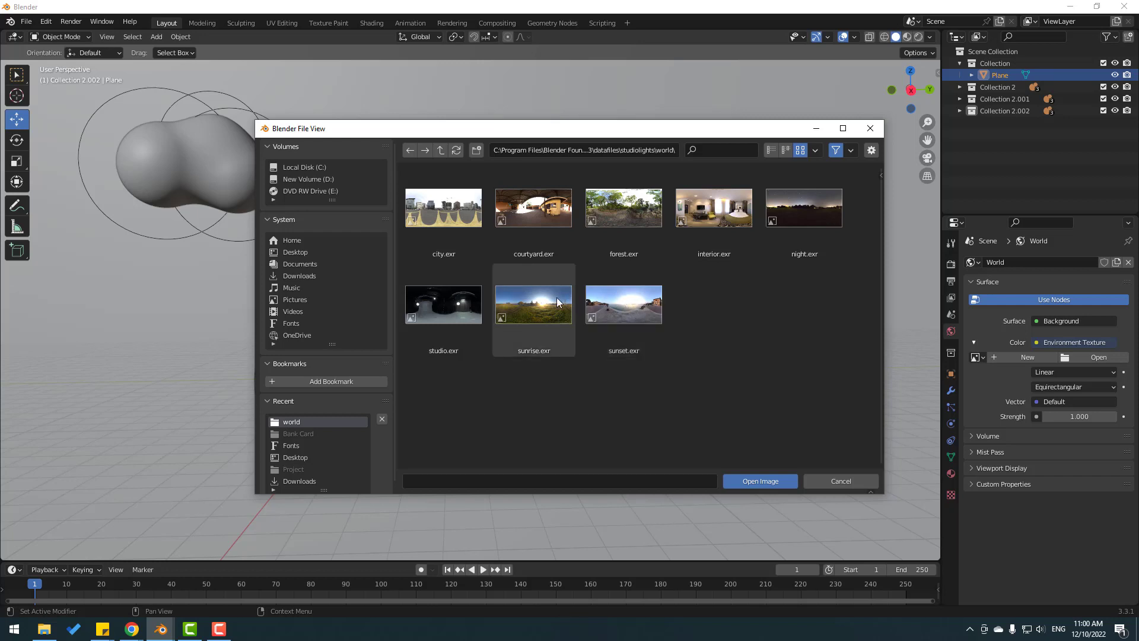
left_click(521, 302)
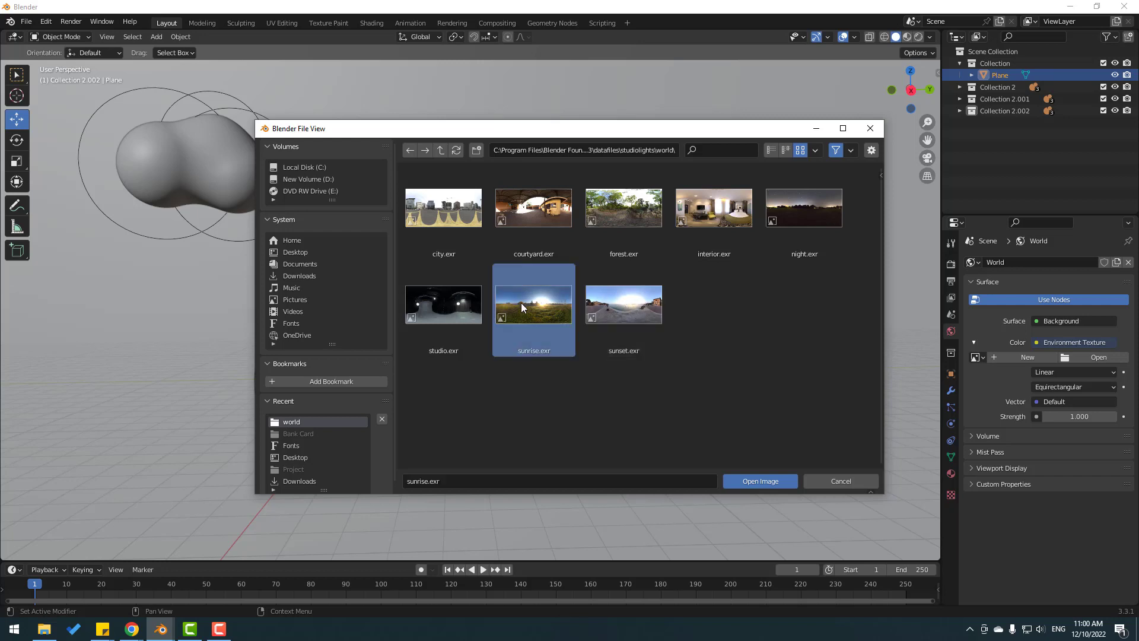
left_click(751, 480)
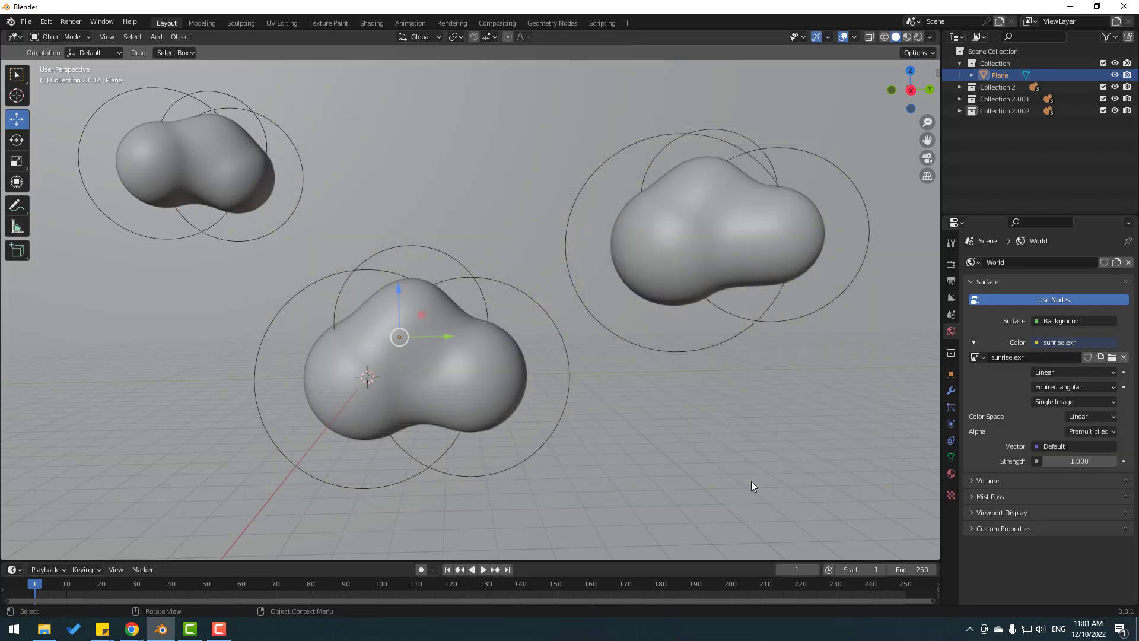
Step: Show the whole backdrop and clouds in rendered viewport shading
scroll(742, 471, "down", 8)
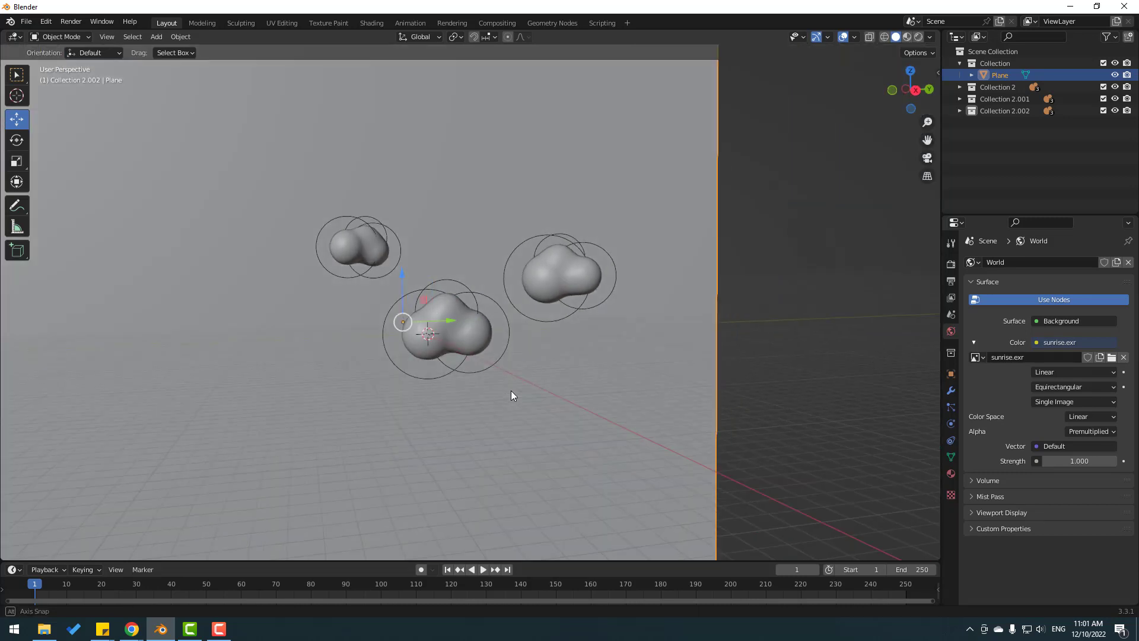
middle_click_drag(511, 391, 651, 352)
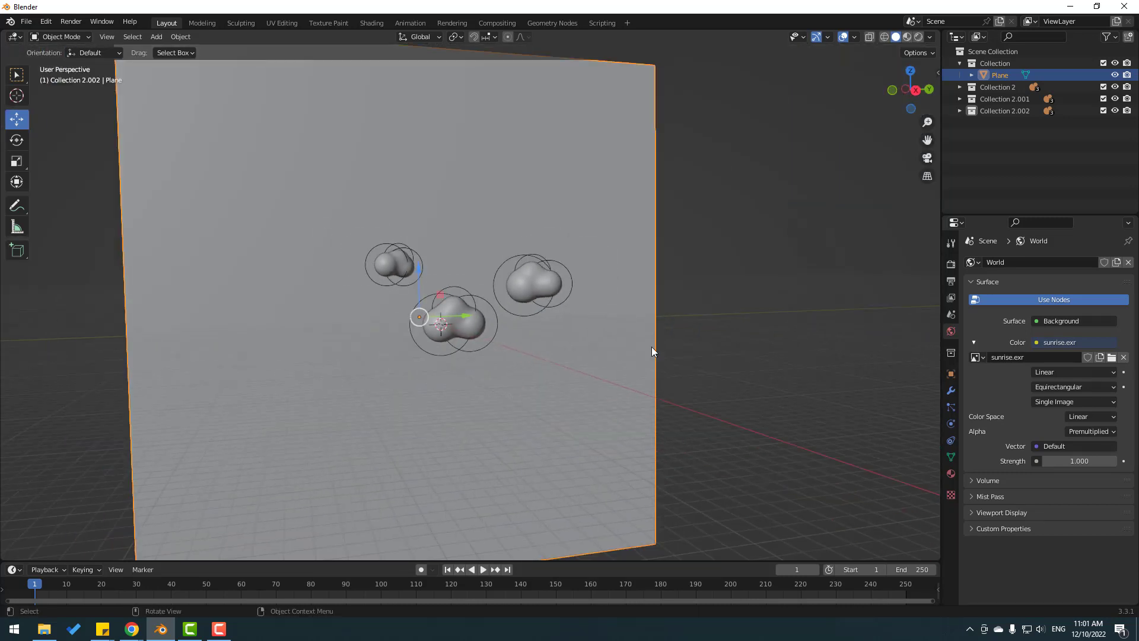
left_click(918, 36)
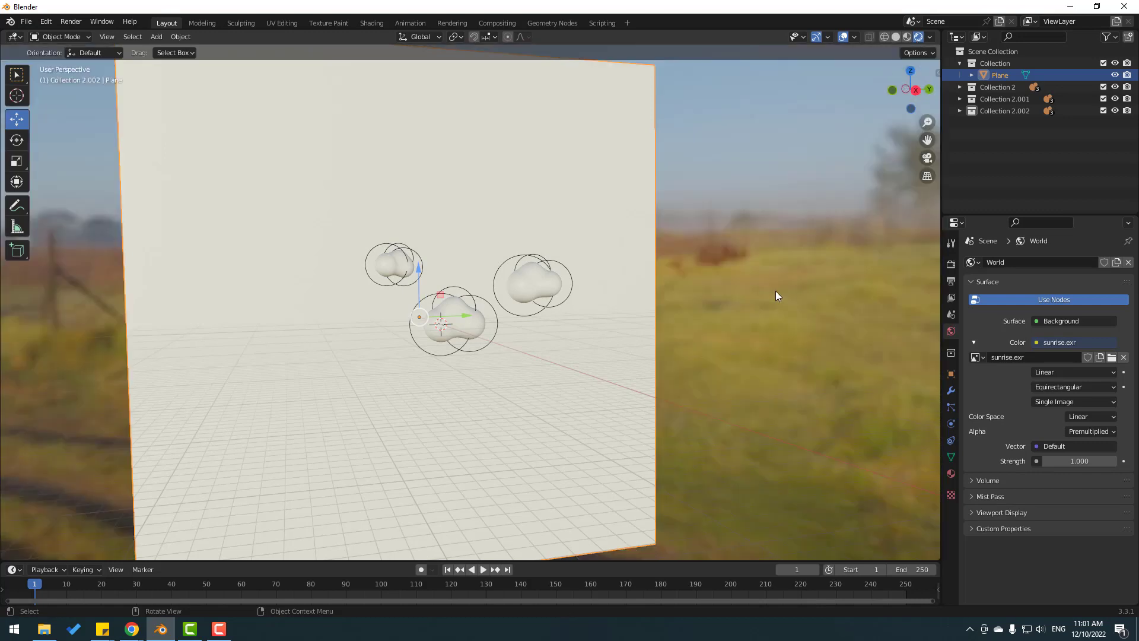
Step: Change the scene's render engine to Cycles
left_click(951, 264)
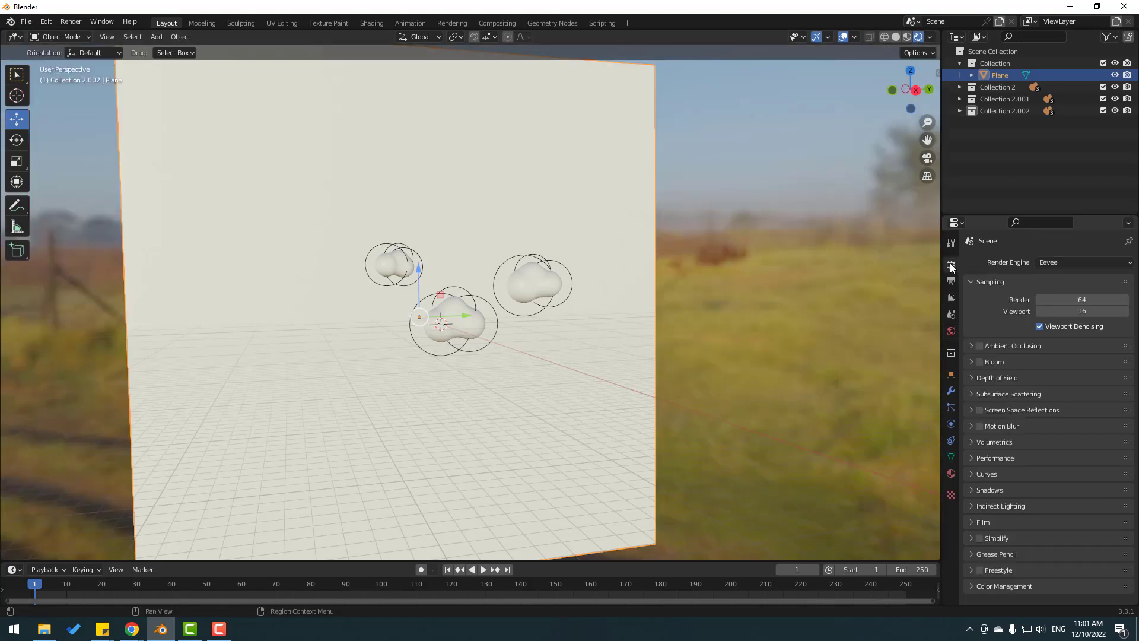
left_click(1050, 262)
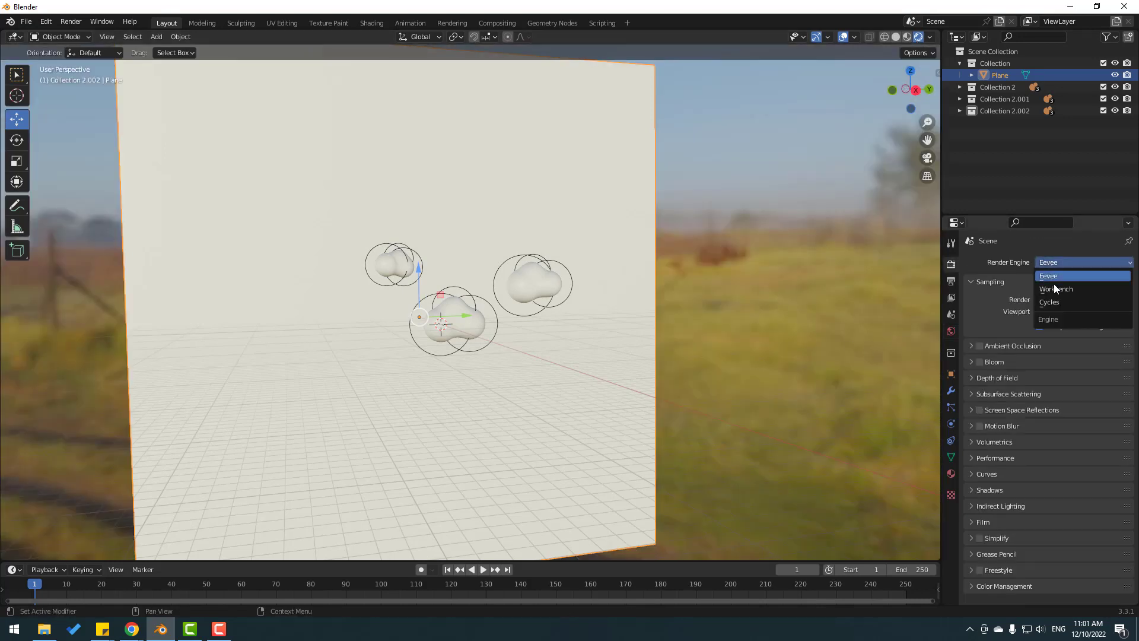
left_click(1068, 302)
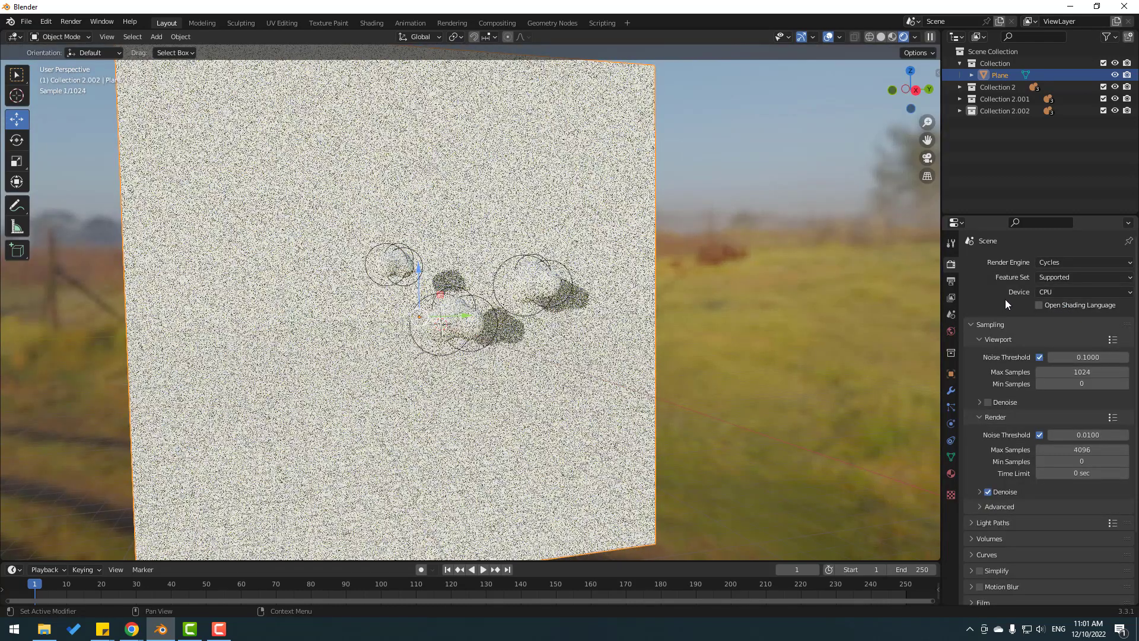
Step: Set the Cycles device to GPU Compute and enable denoising for the viewport
left_click(1048, 292)
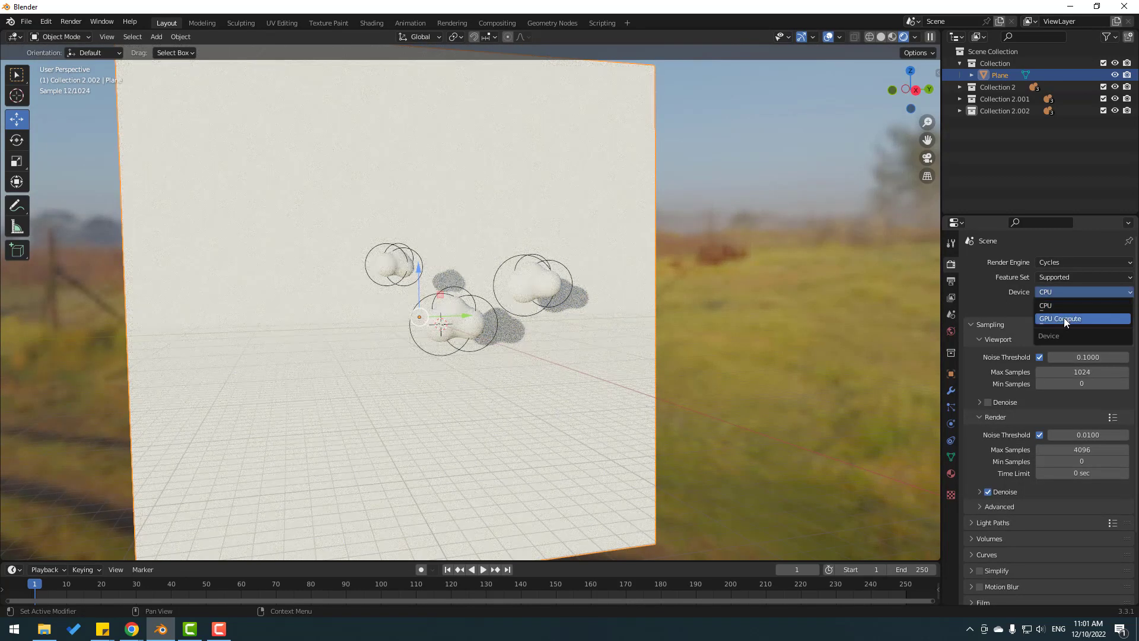
left_click(1063, 318)
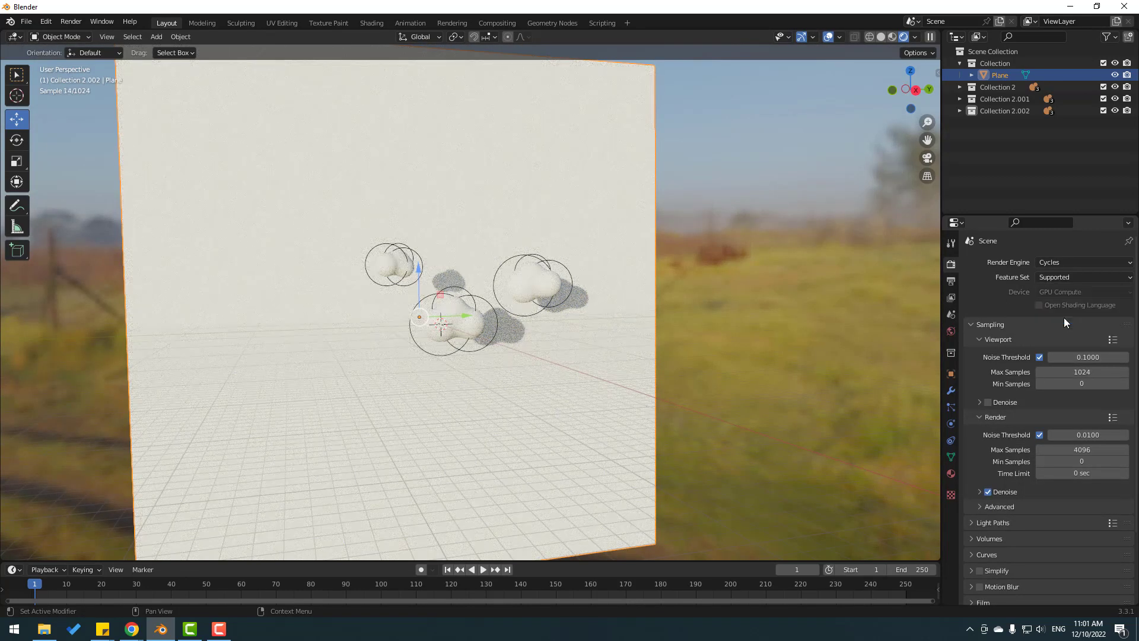
left_click(988, 402)
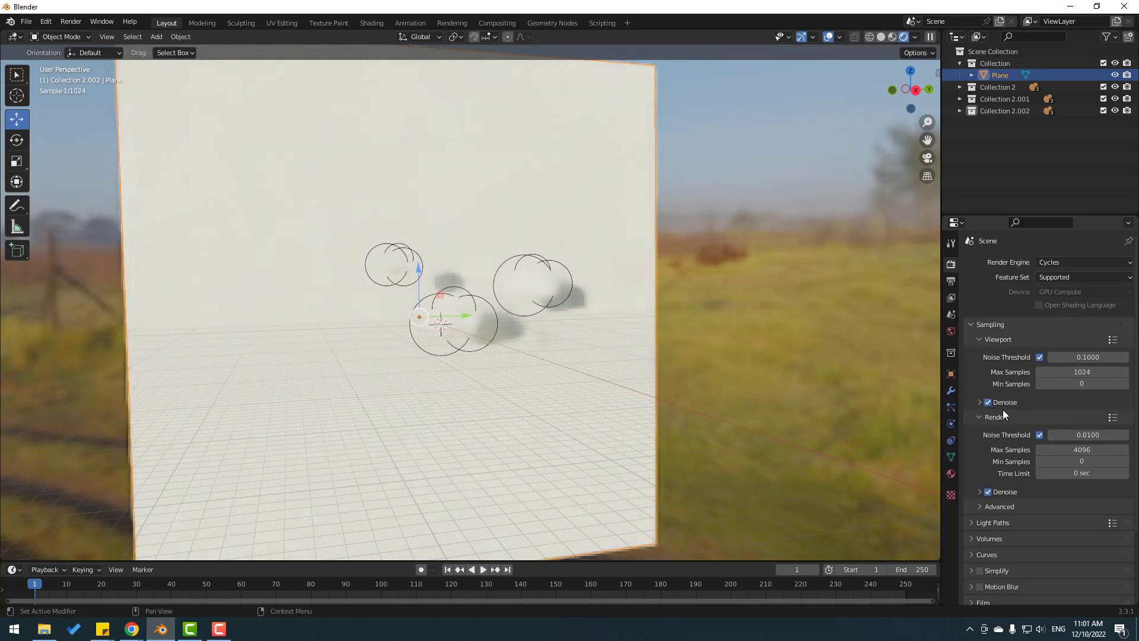
scroll(415, 362, "up", 5)
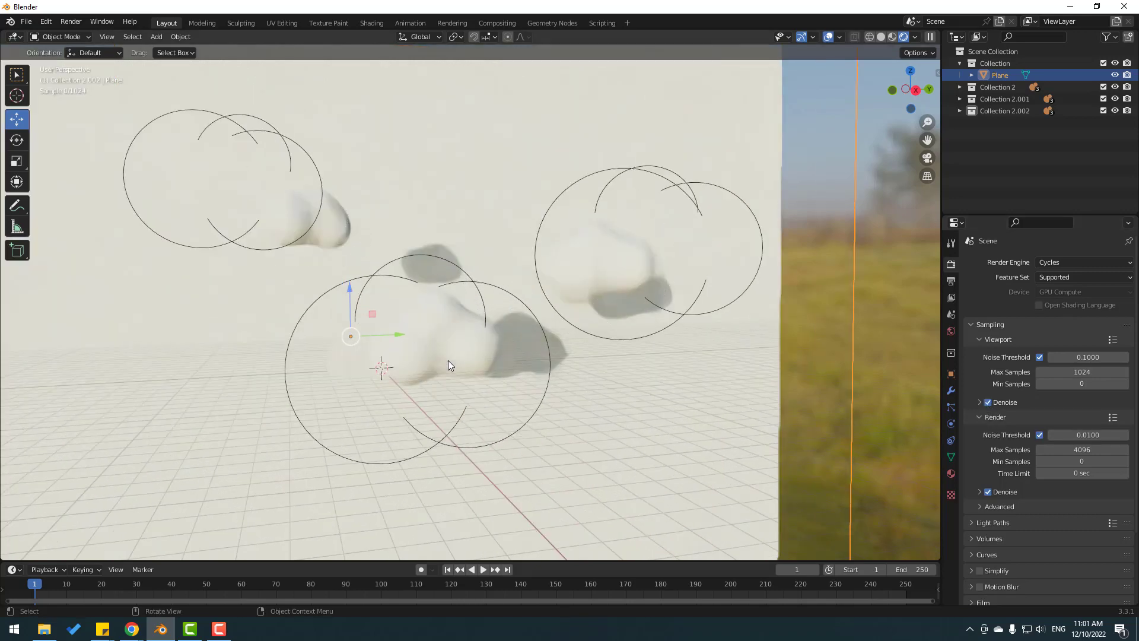
scroll(446, 363, "down", 10)
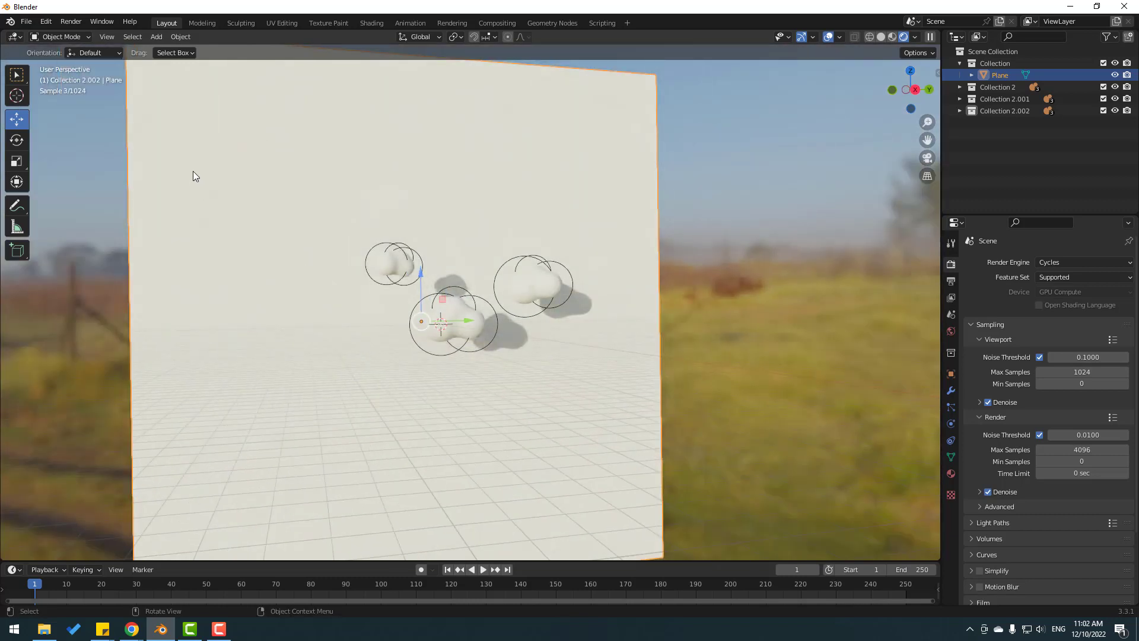
Step: Create a new material on the backdrop plane and give it a light blue base colour
left_click(951, 474)
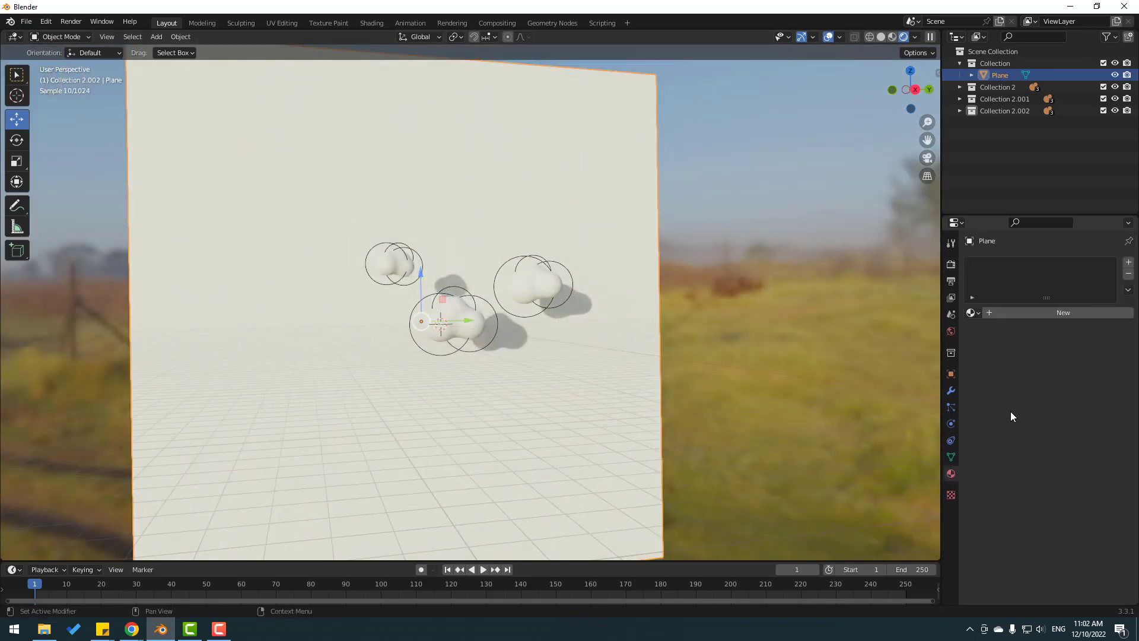
left_click(1064, 311)
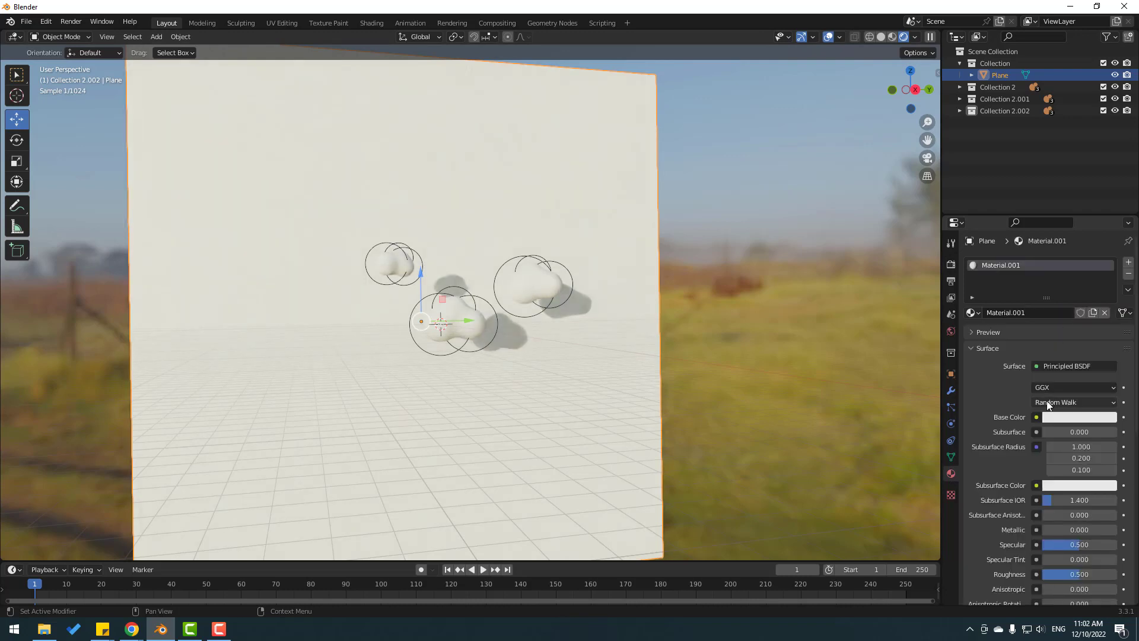
left_click(1062, 419)
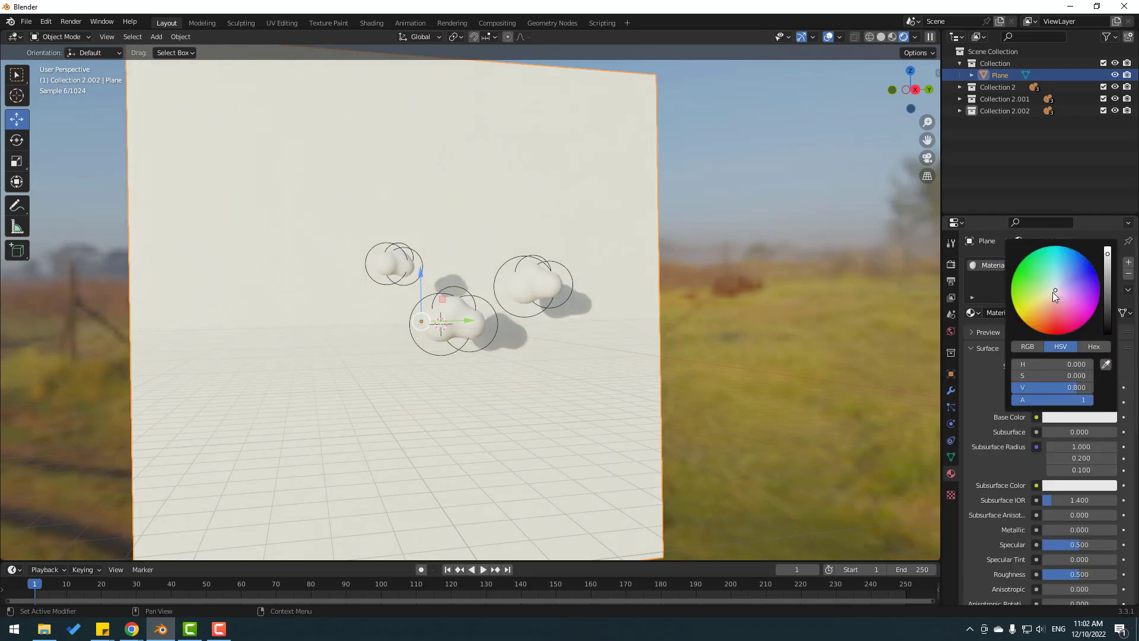
left_click_drag(1055, 292, 1065, 275)
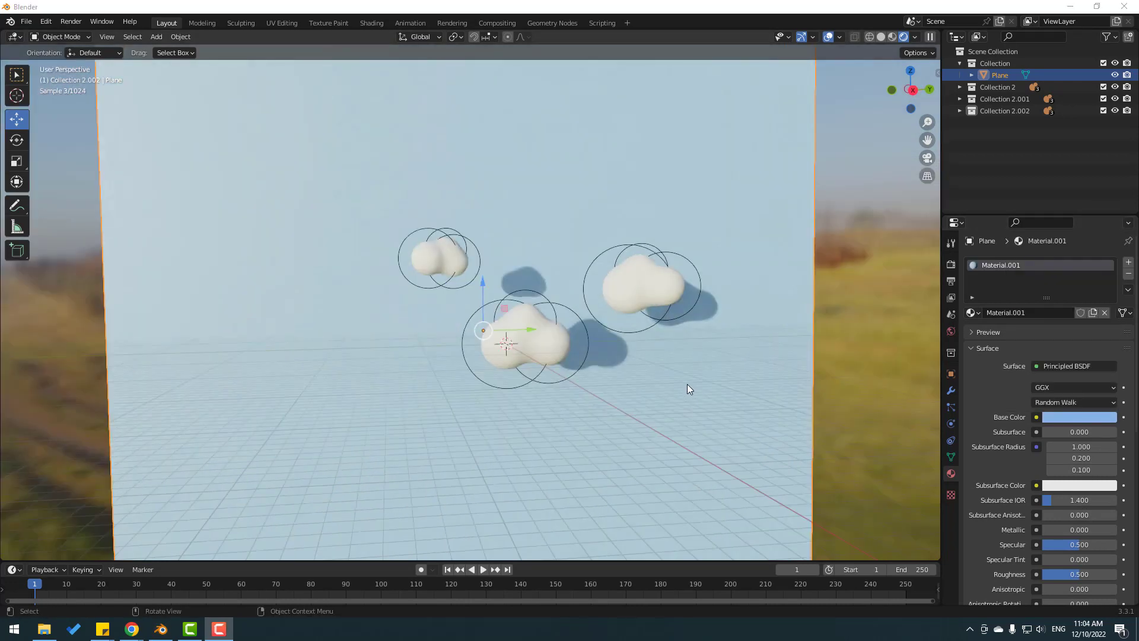
Step: Replace the world's environment image with sunset.exr from the studiolights\world folder
scroll(611, 358, "up", 1)
scroll(621, 358, "up", 2)
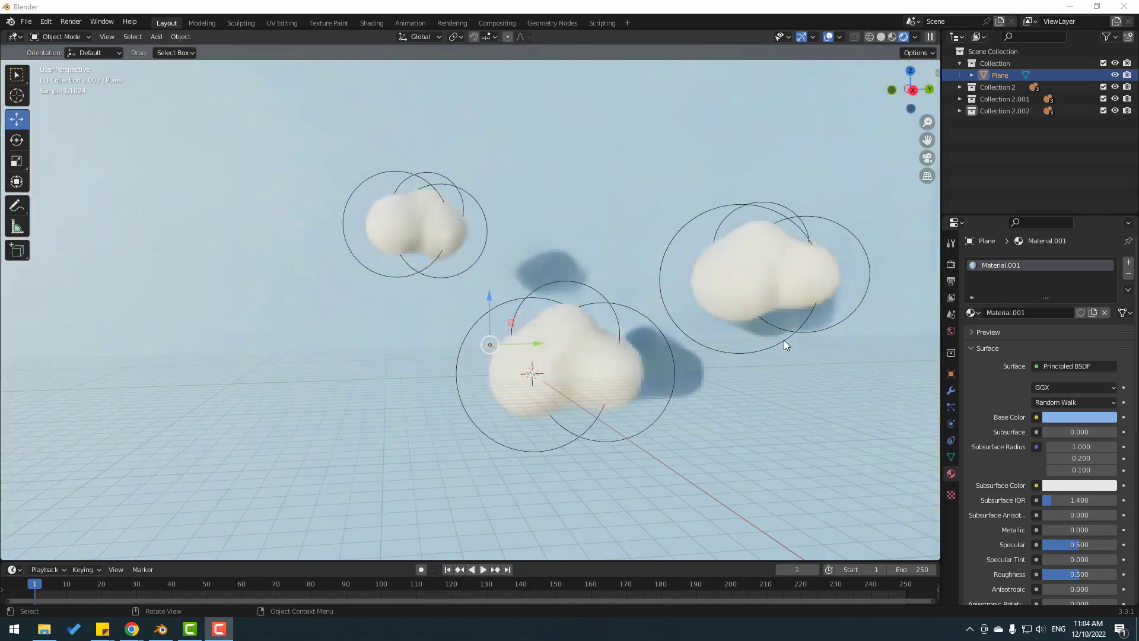
middle_click_drag(641, 353, 735, 355)
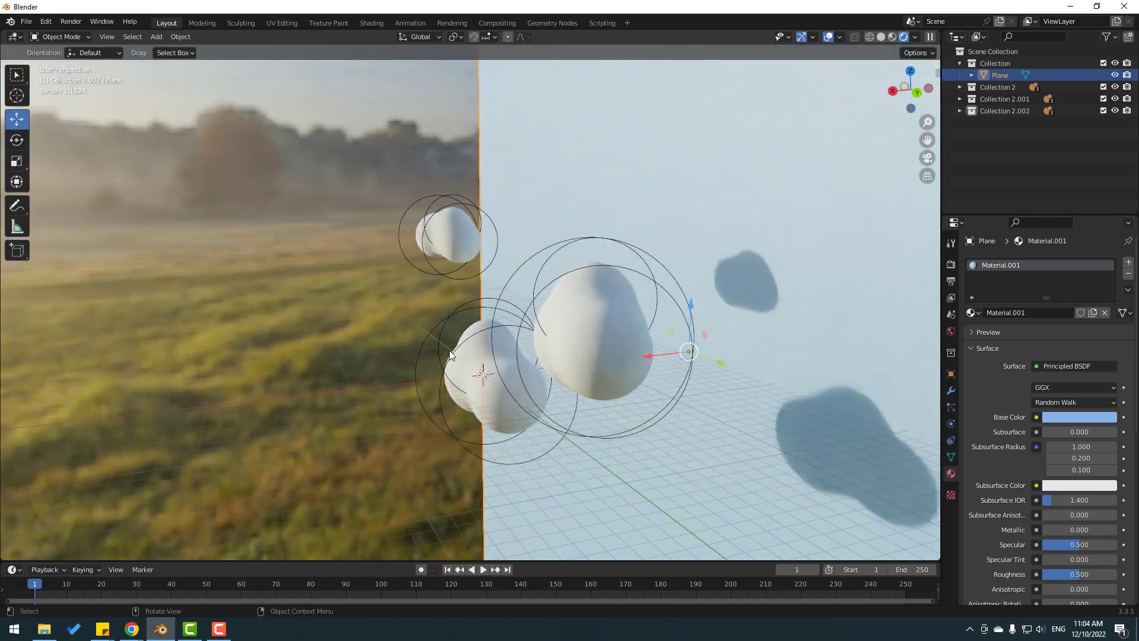
middle_click_drag(449, 351, 577, 339)
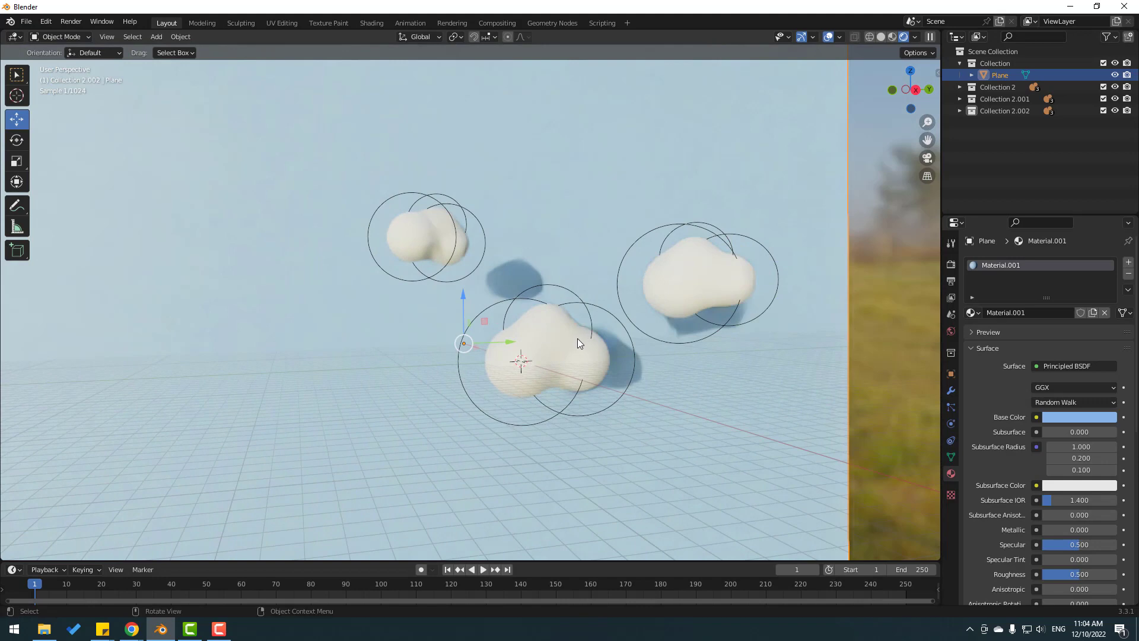
left_click(950, 331)
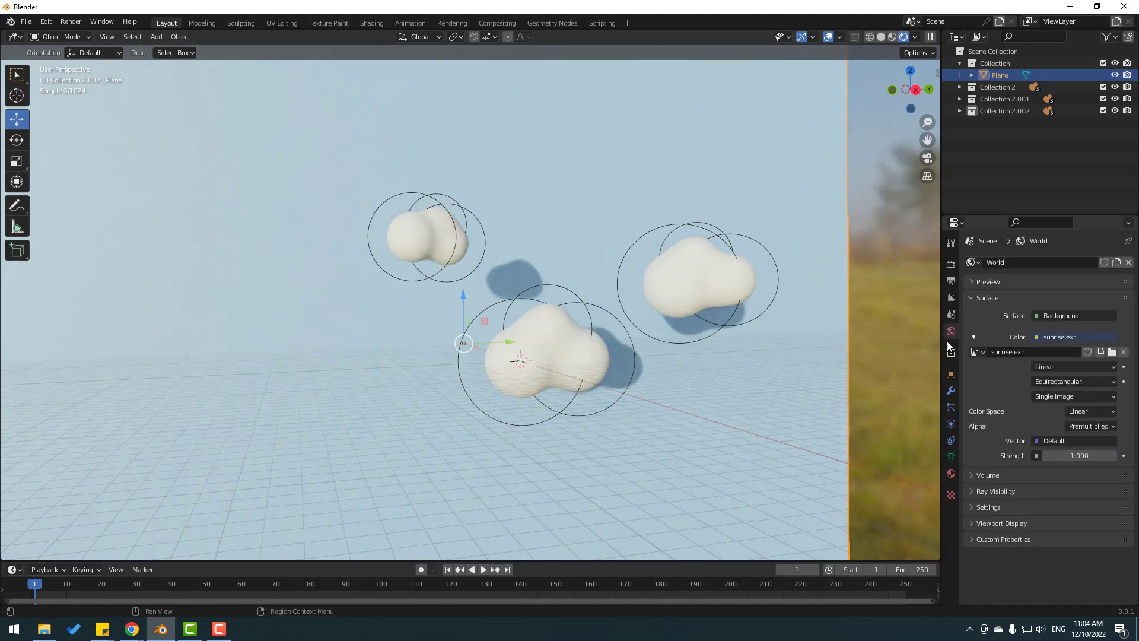
left_click(1112, 353)
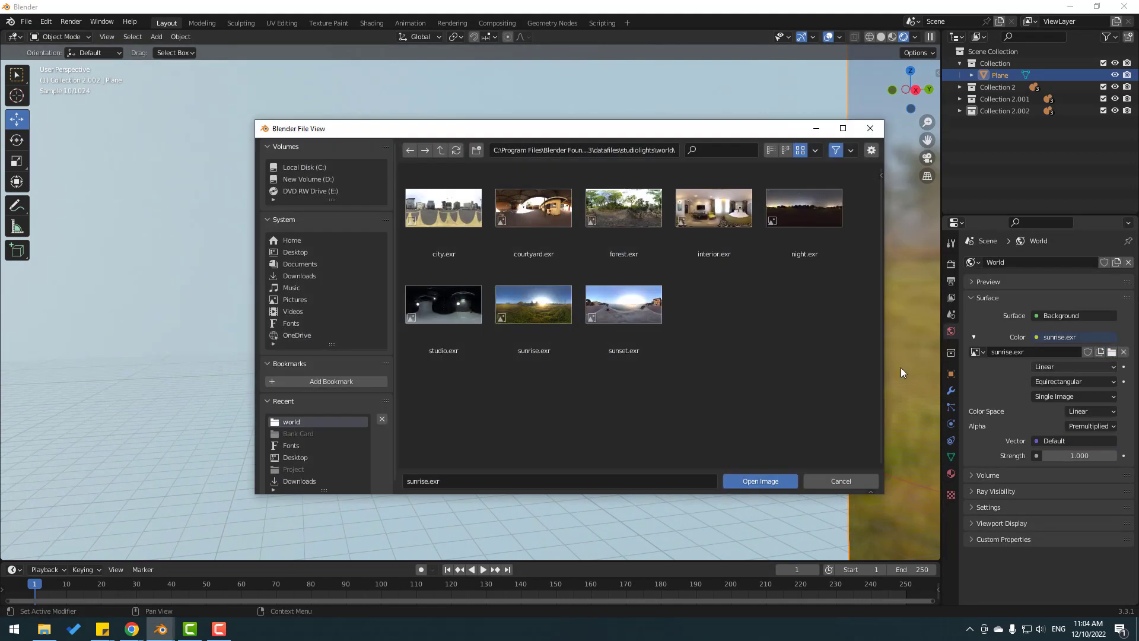
left_click(624, 301)
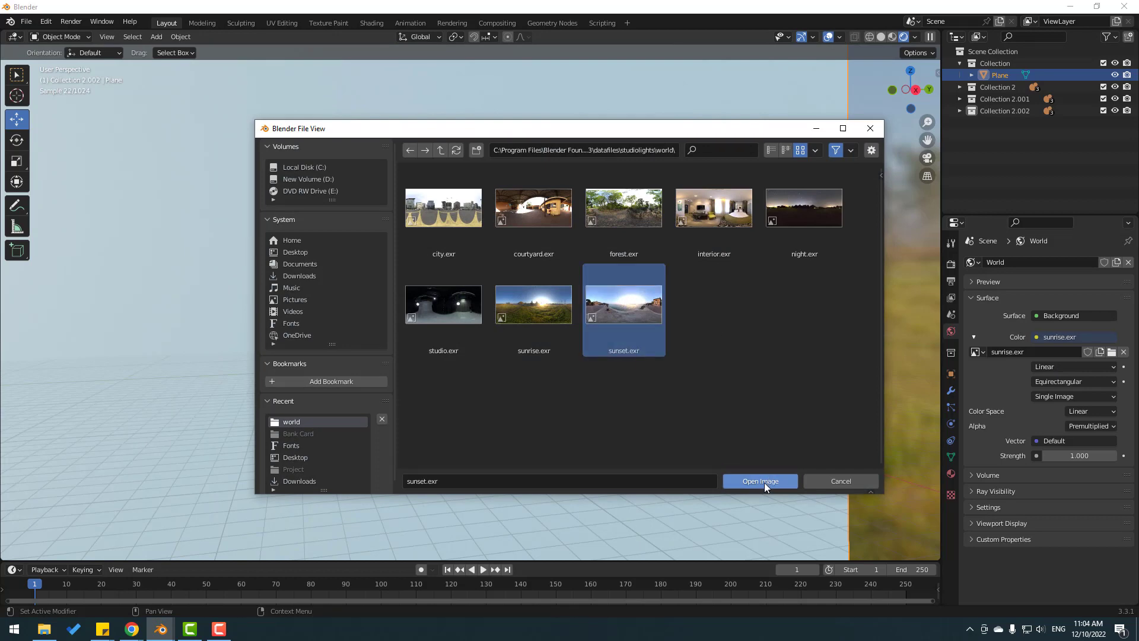
left_click(763, 481)
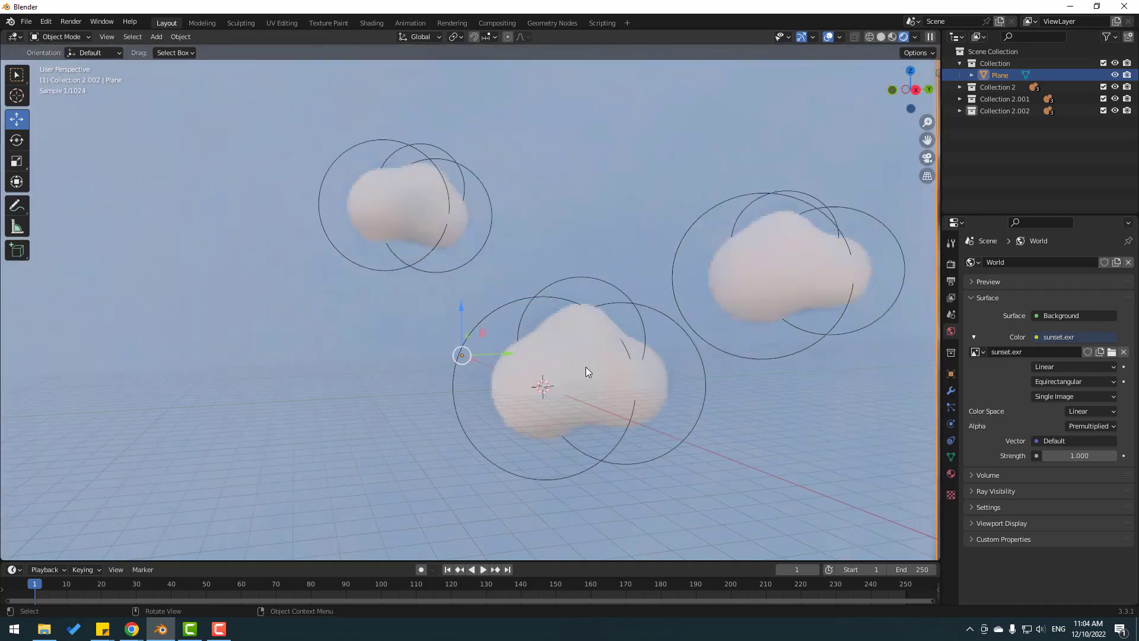
middle_click_drag(700, 375, 564, 378, "shift")
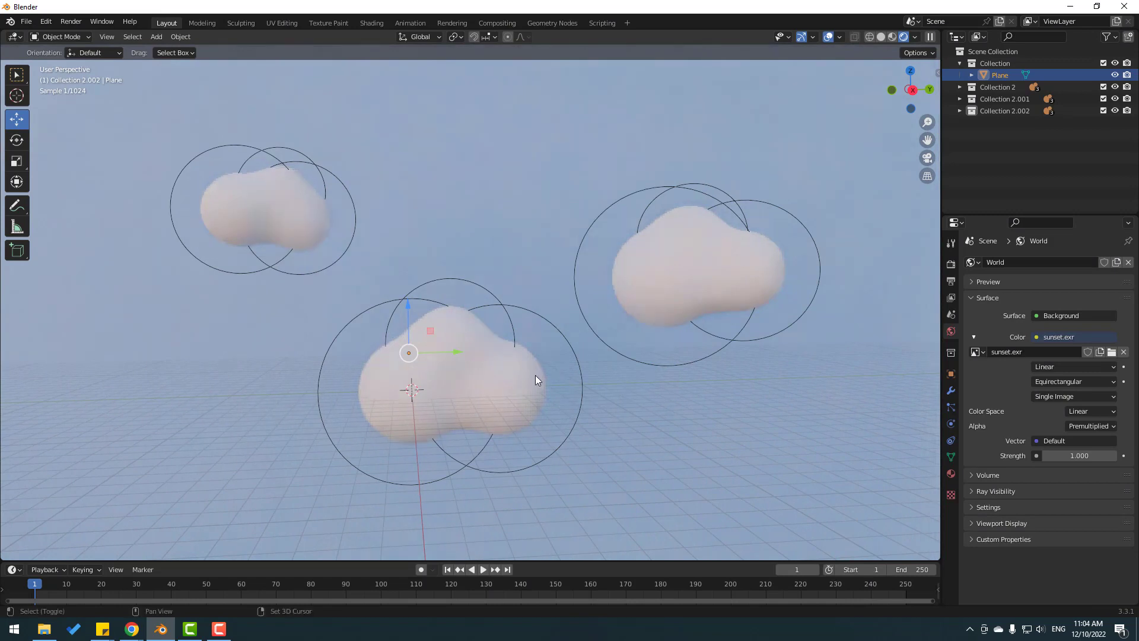
scroll(504, 379, "up", 1)
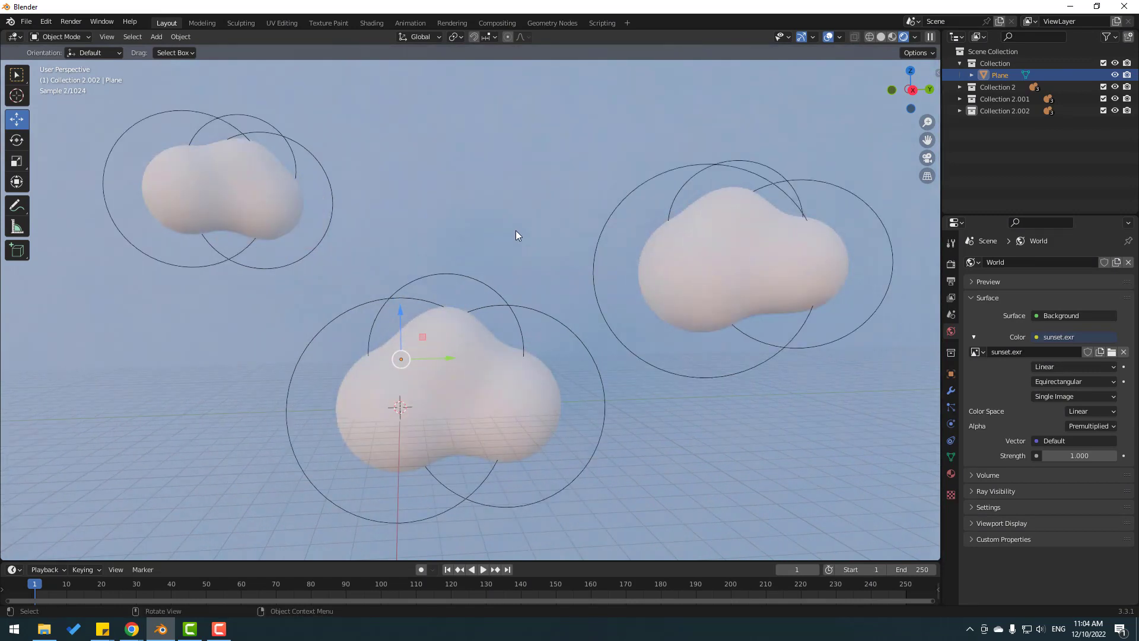